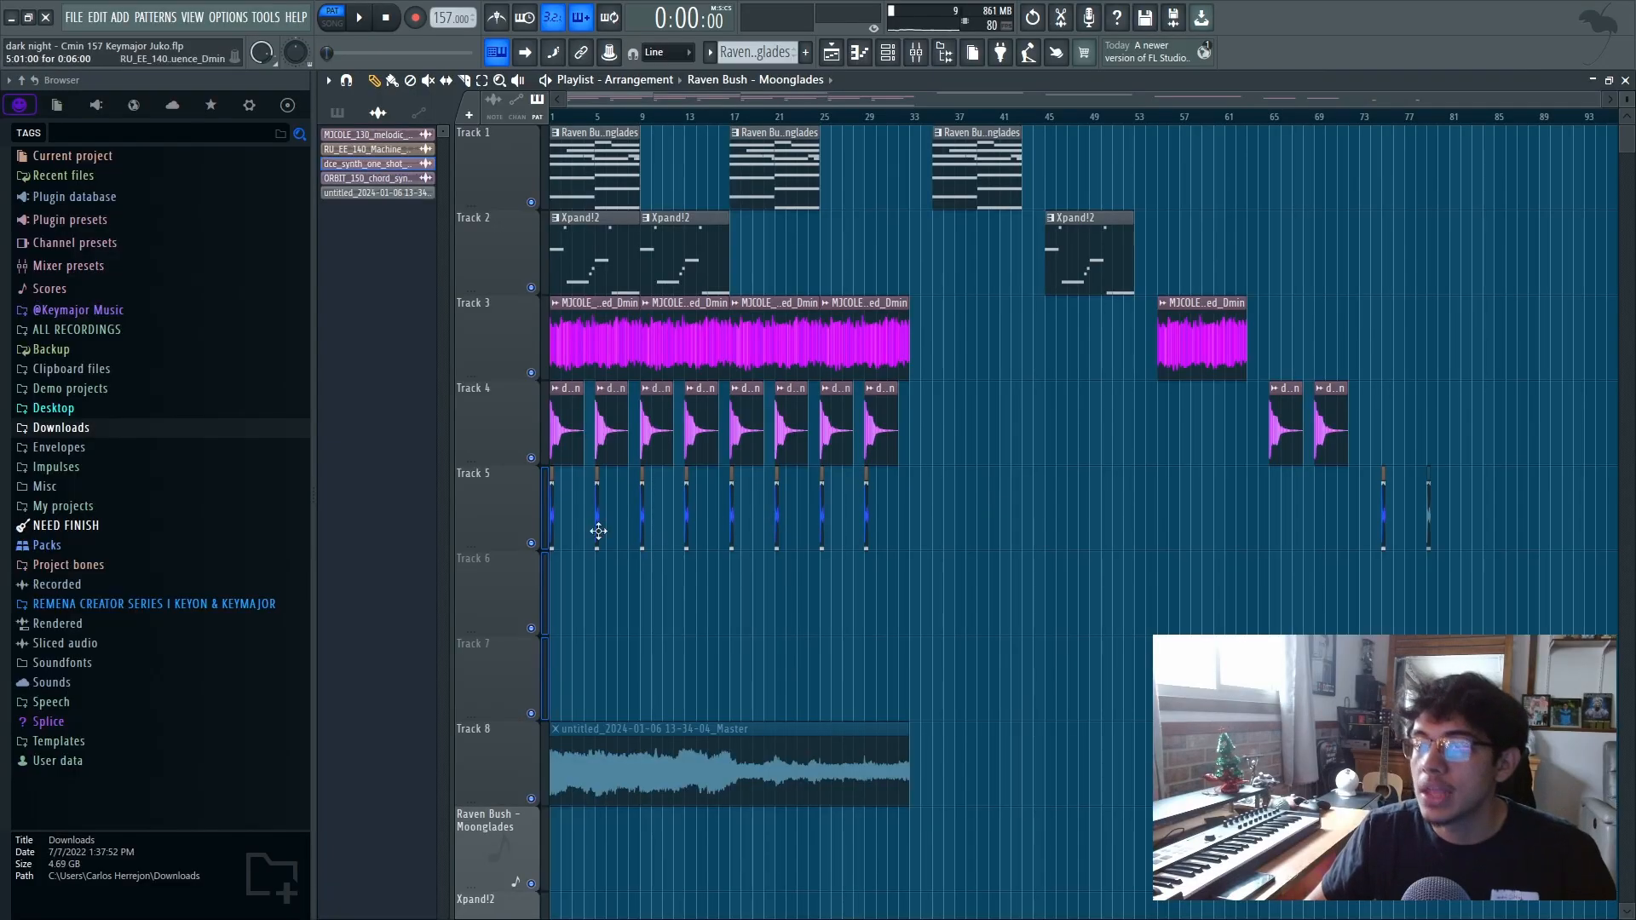
- Play back the Raven Bush - Moonglades chord pattern in the piano roll
{"action": "scroll", "coordinate": [567, 552], "scroll_direction": "up", "scroll_amount": 2}
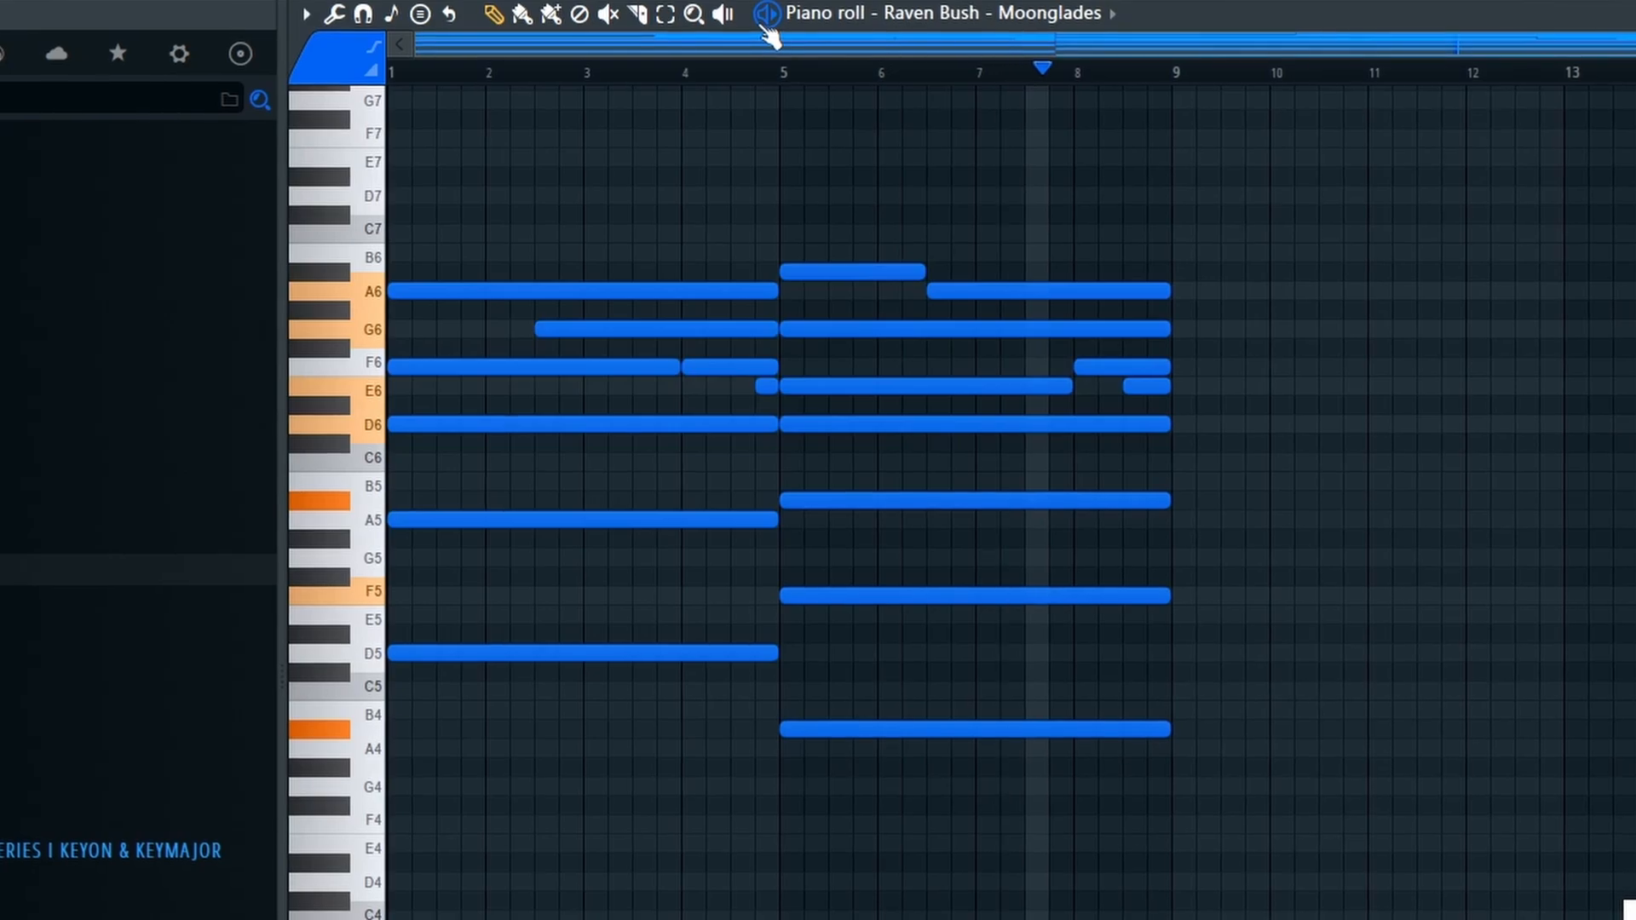
{"action": "key", "text": "space"}
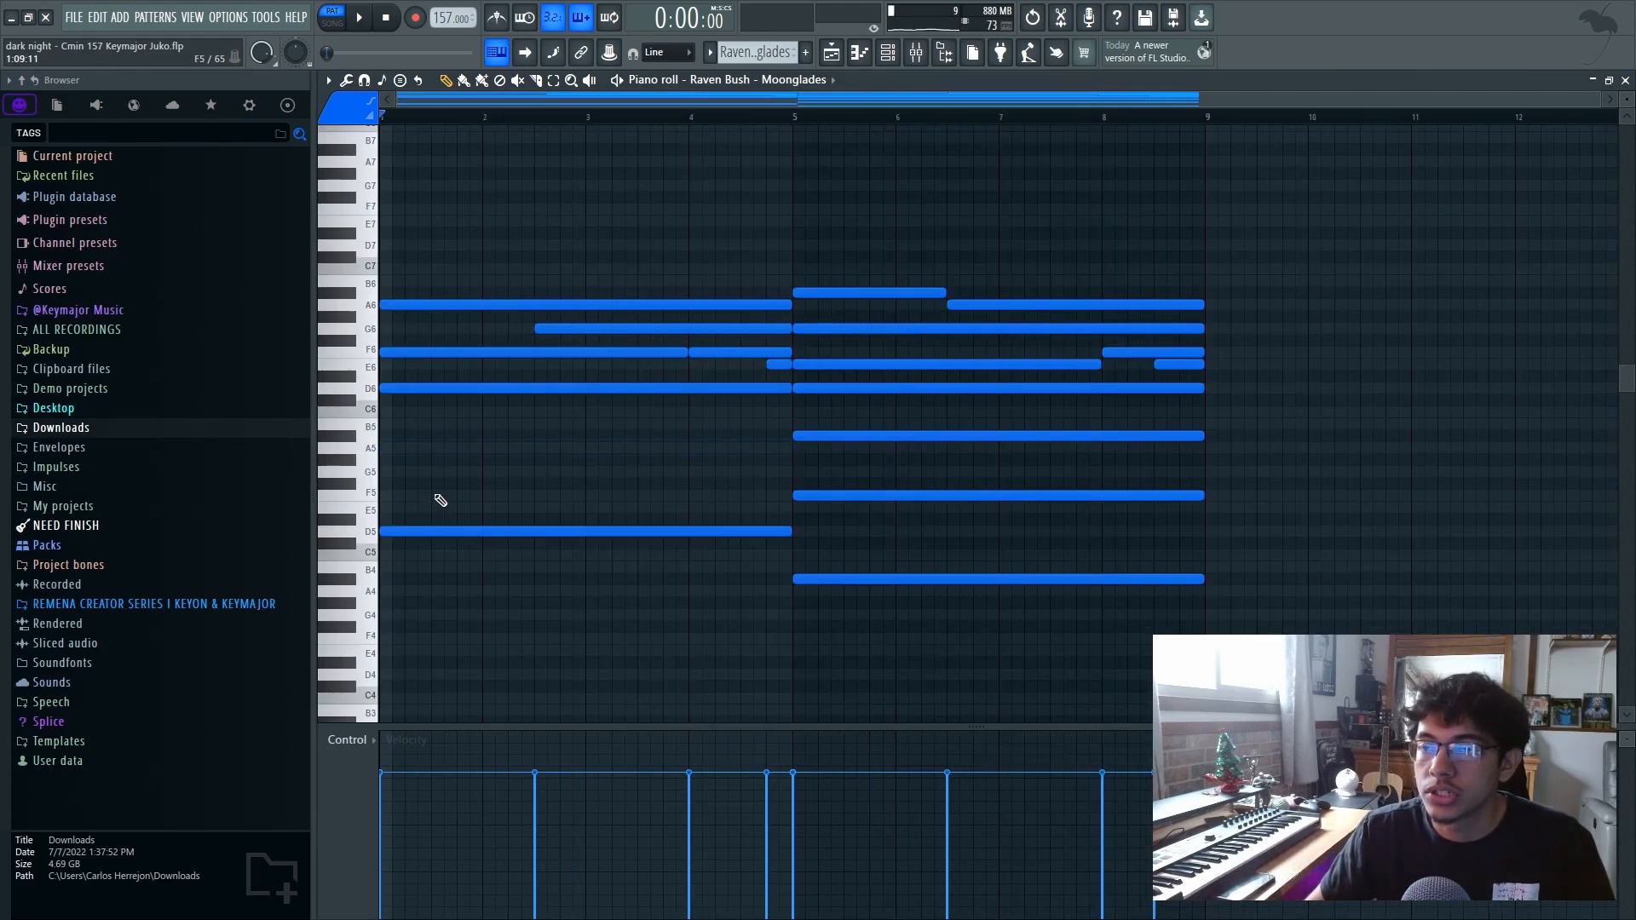
- Shift the first chord's D, F and A triad up an octave to D6, F6 and A6, keeping only D5 and A5 underneath
{"action": "right_click", "coordinate": [435, 535]}
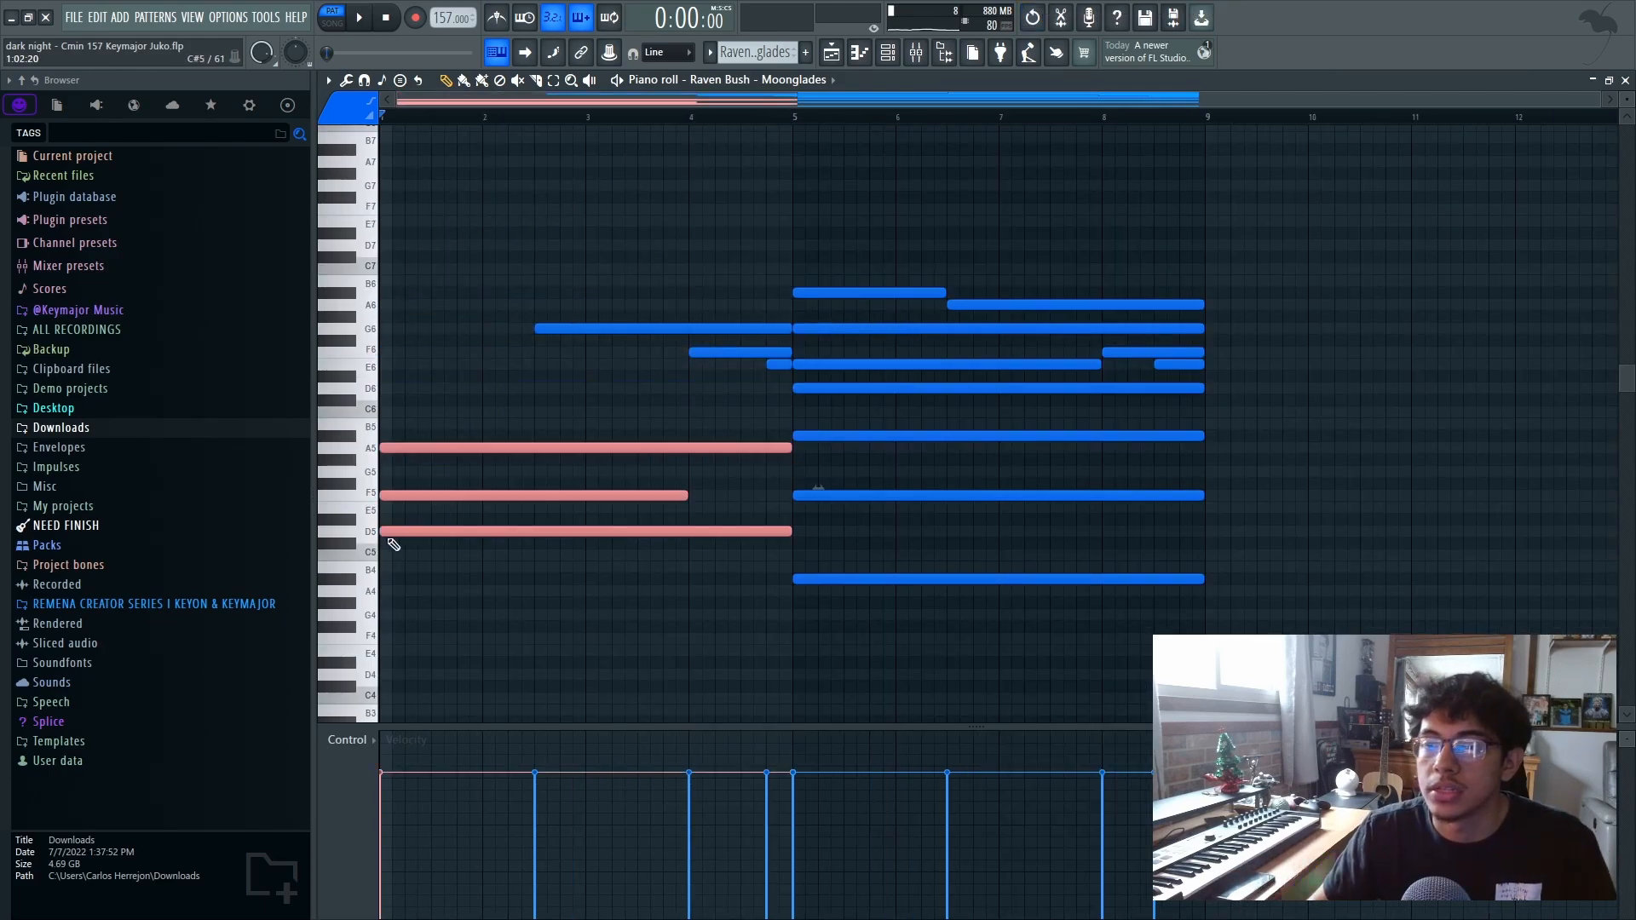
{"action": "scroll", "coordinate": [393, 545], "scroll_direction": "up", "scroll_amount": 3}
{"action": "key", "text": "space"}
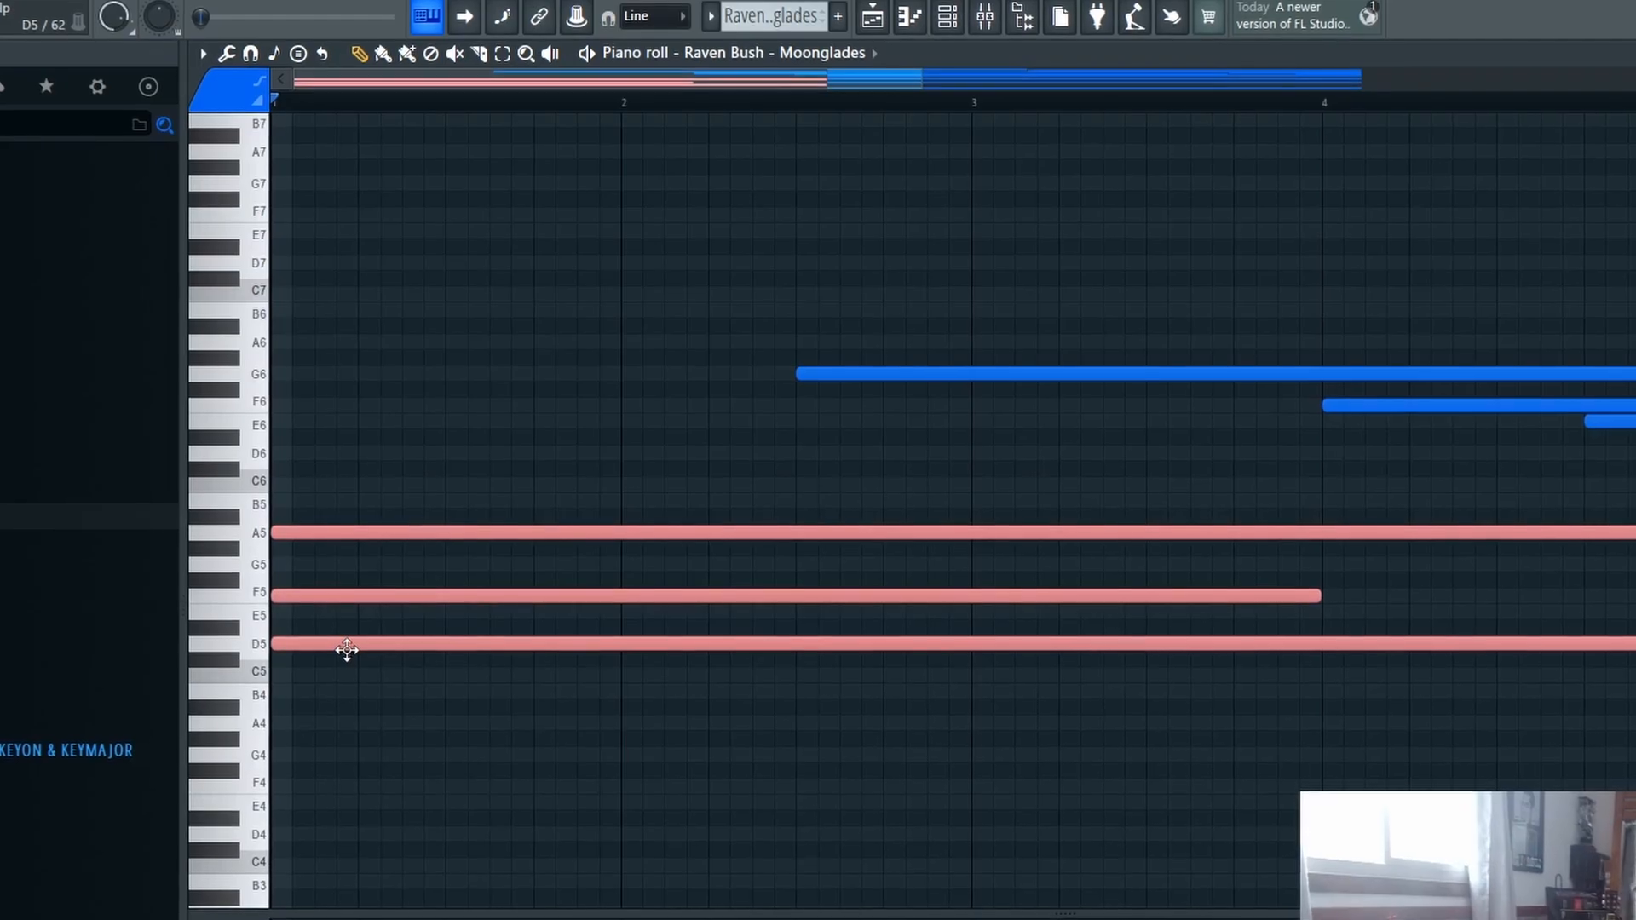
{"action": "key", "text": "ctrl+Up"}
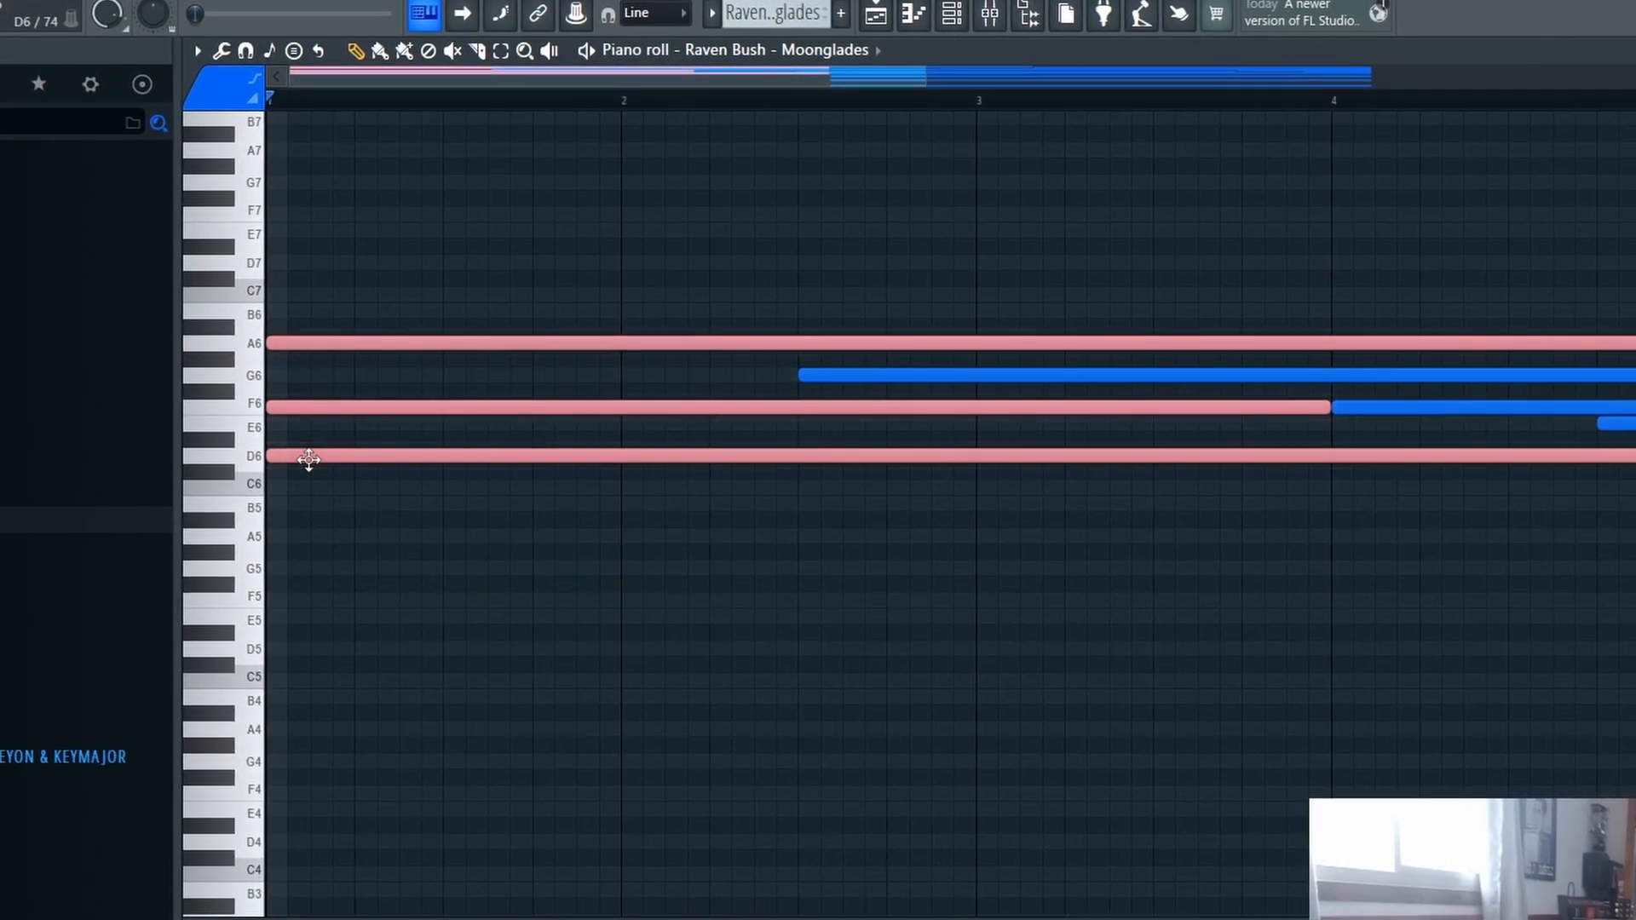
{"action": "key", "text": "ctrl+Down"}
{"action": "right_click", "coordinate": [316, 603]}
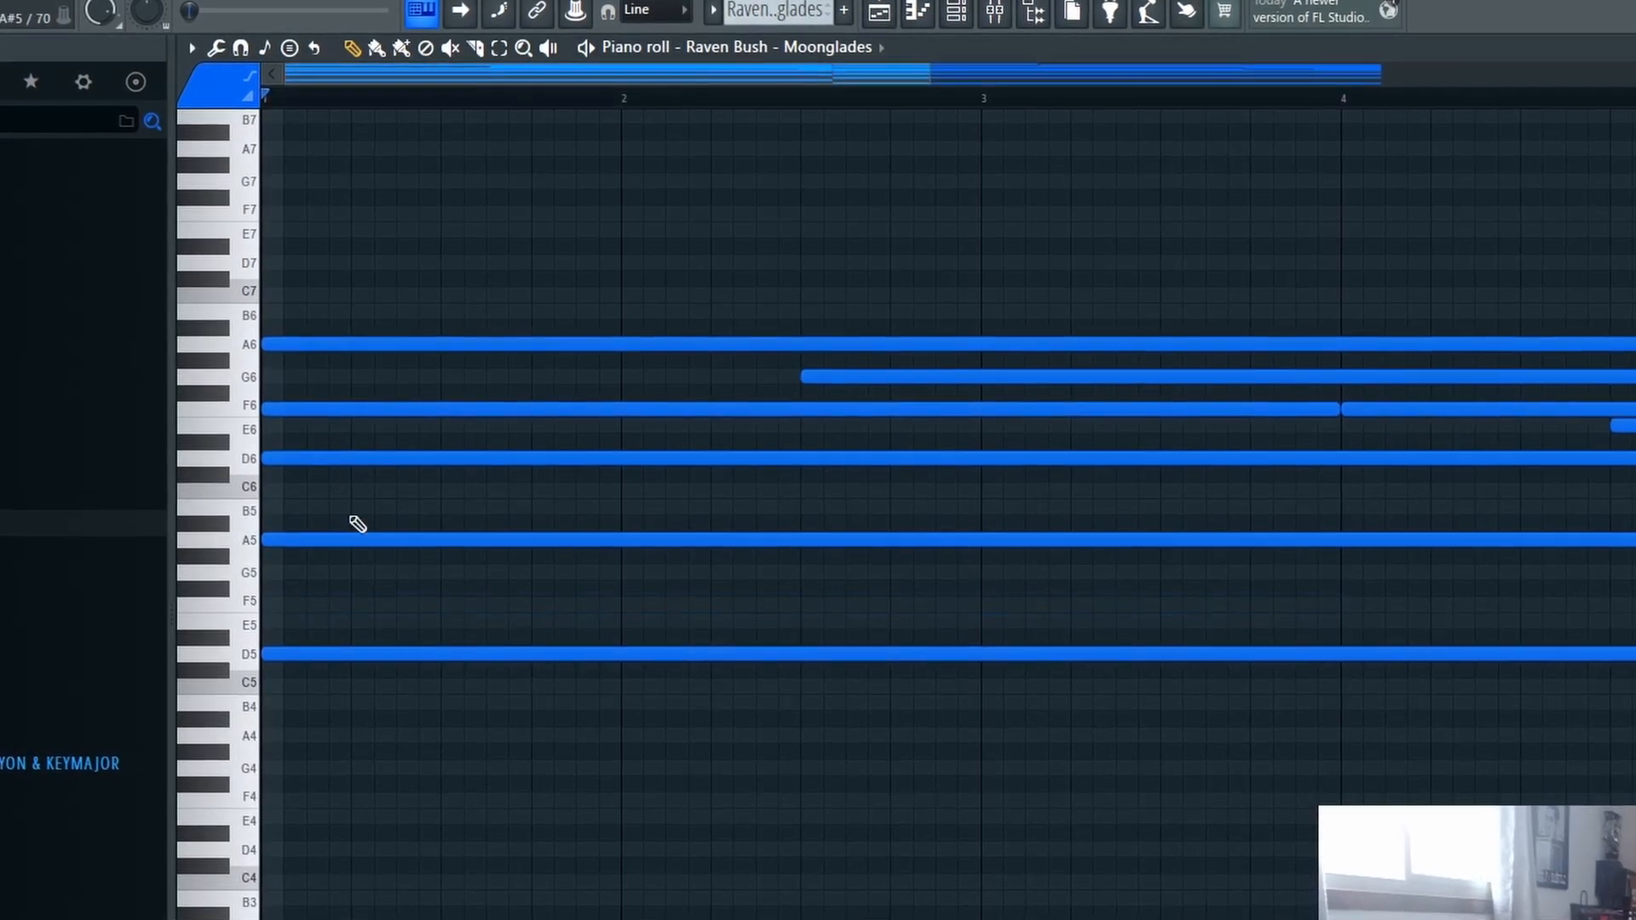
- Play back the chord progression and review the notes of both chords
{"action": "scroll", "coordinate": [428, 454], "scroll_direction": "down", "scroll_amount": 1}
{"action": "scroll", "coordinate": [427, 454], "scroll_direction": "down", "scroll_amount": 1}
{"action": "key", "text": "space"}
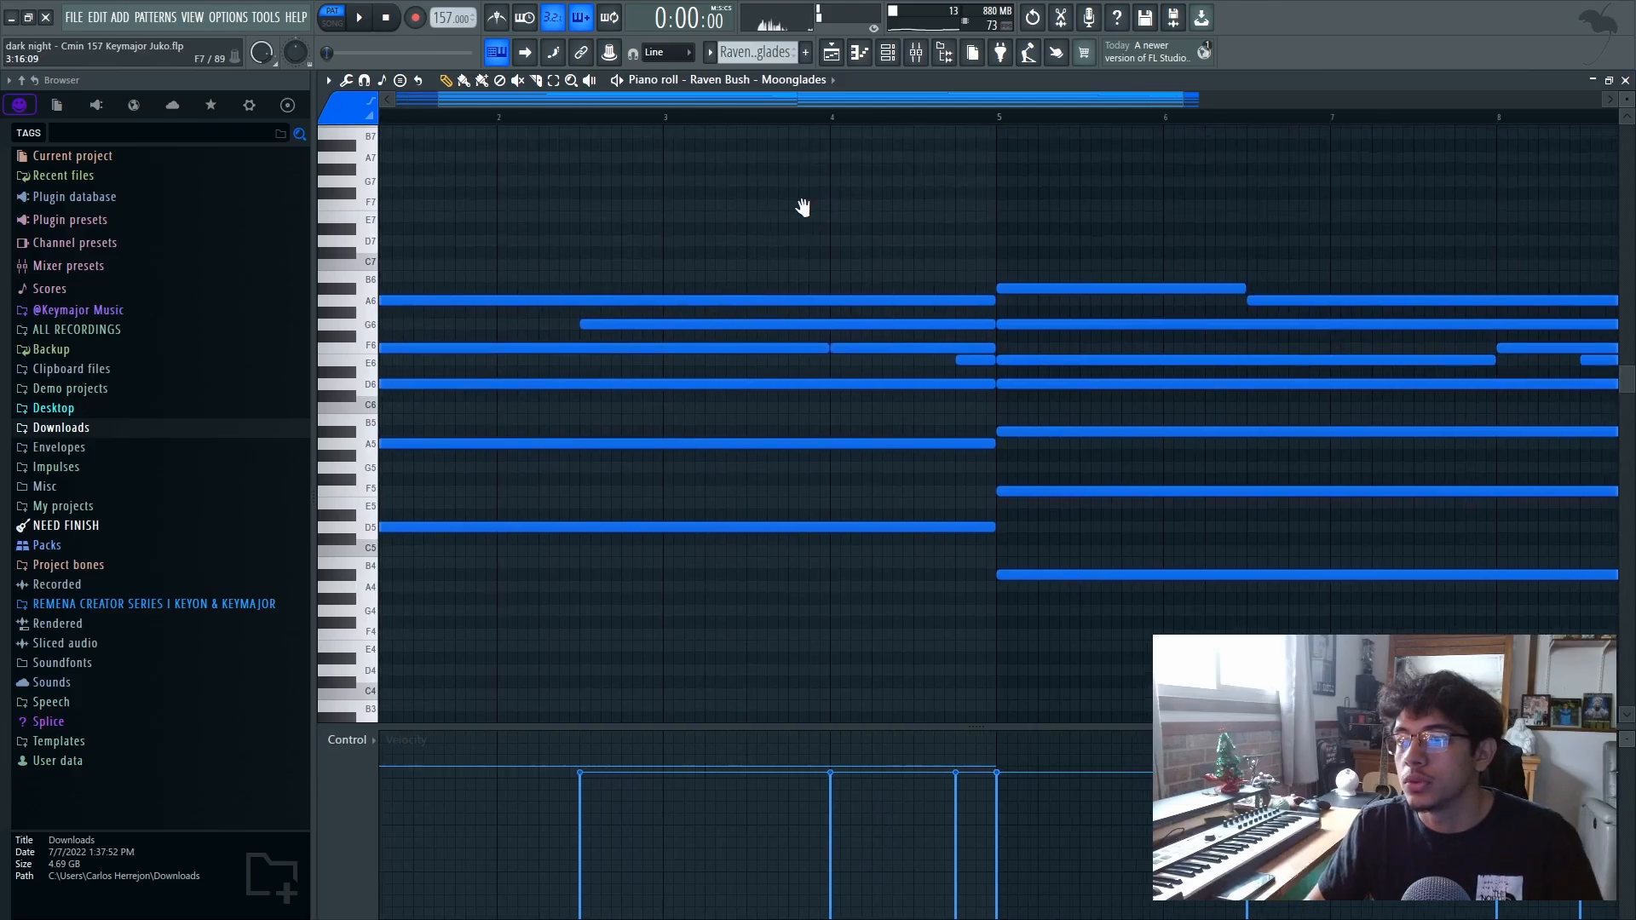
{"action": "scroll", "coordinate": [802, 211], "scroll_direction": "down", "scroll_amount": 2}
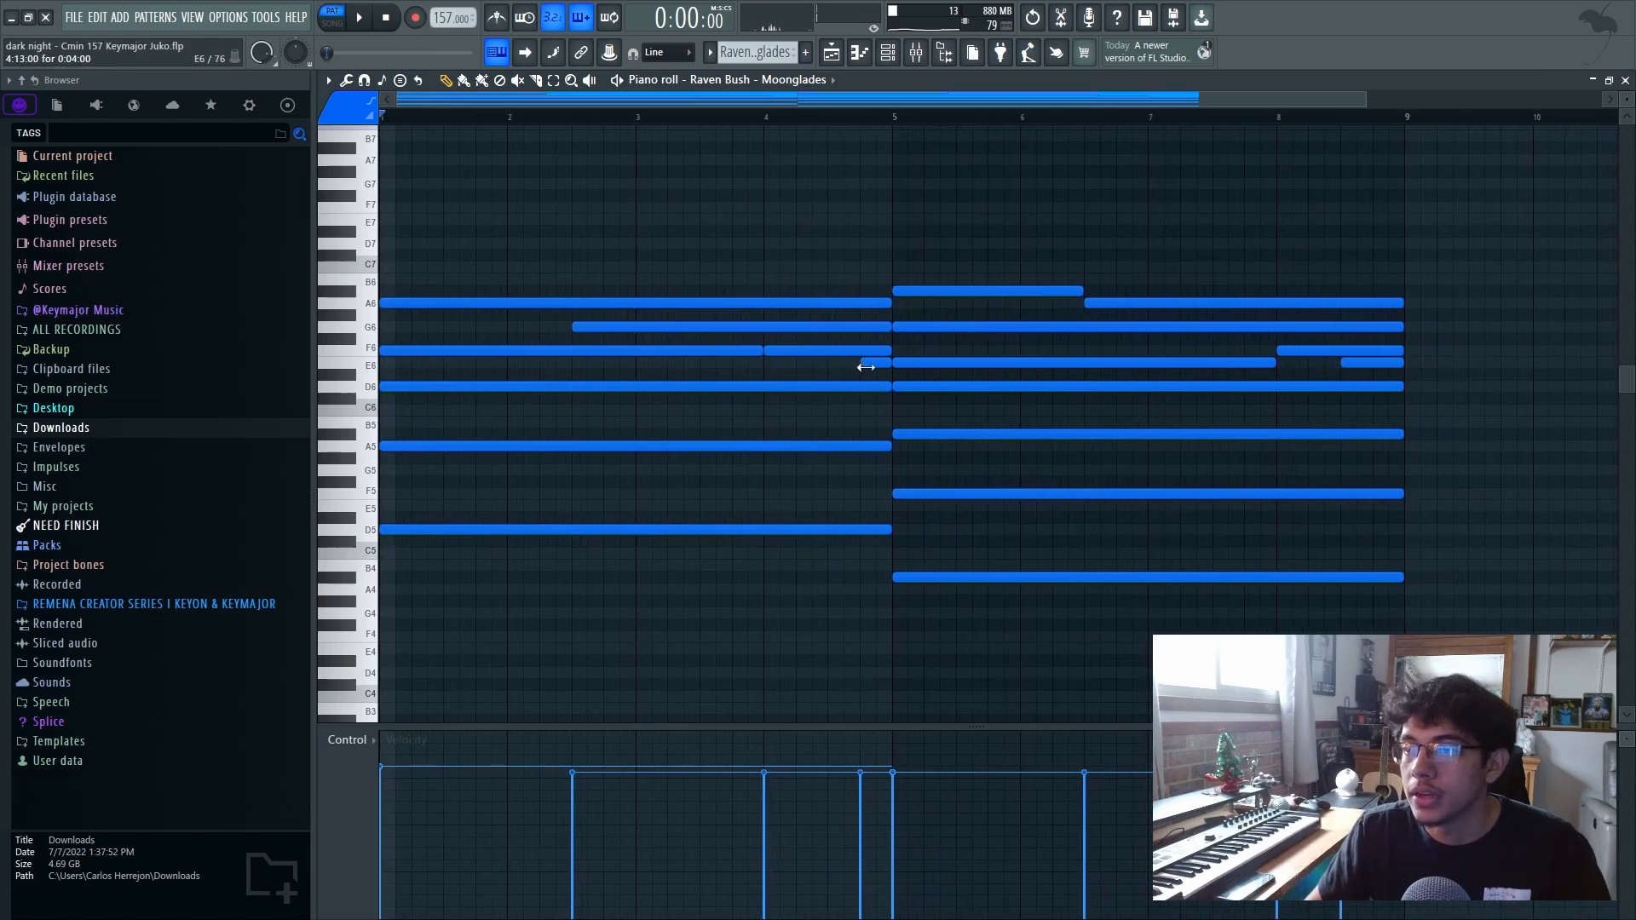
- Duplicate the first chord's D5 and A5 notes into bar 5 and transpose the copies down
{"action": "left_click_drag", "start_coordinate": [917, 254], "coordinate": [885, 272]}
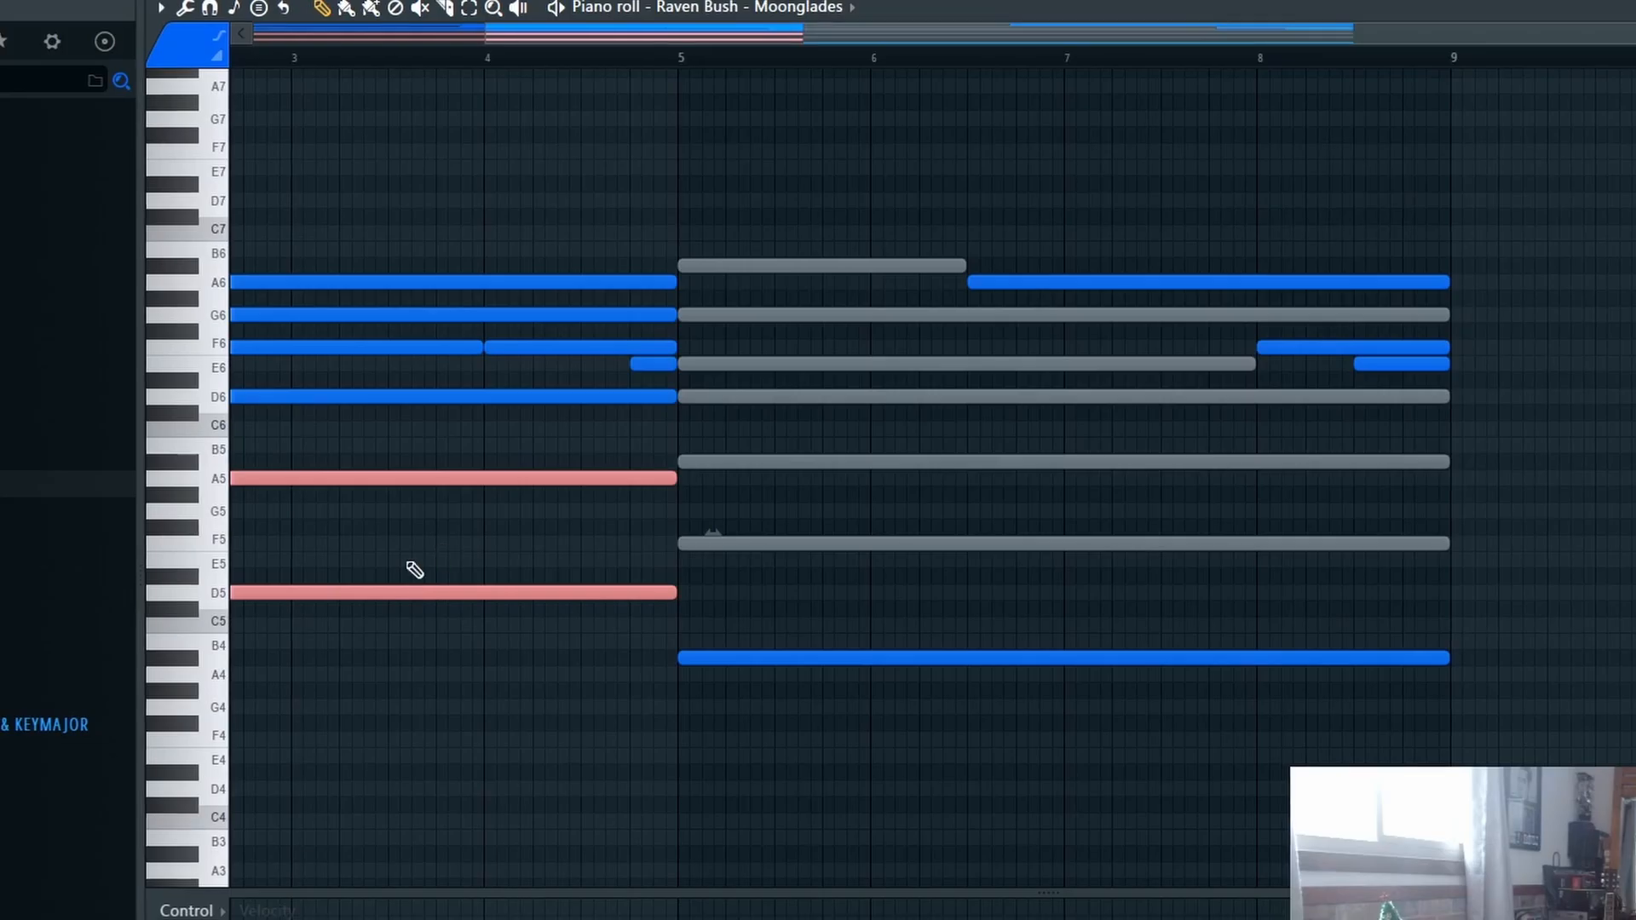
{"action": "key", "text": "ctrl+b"}
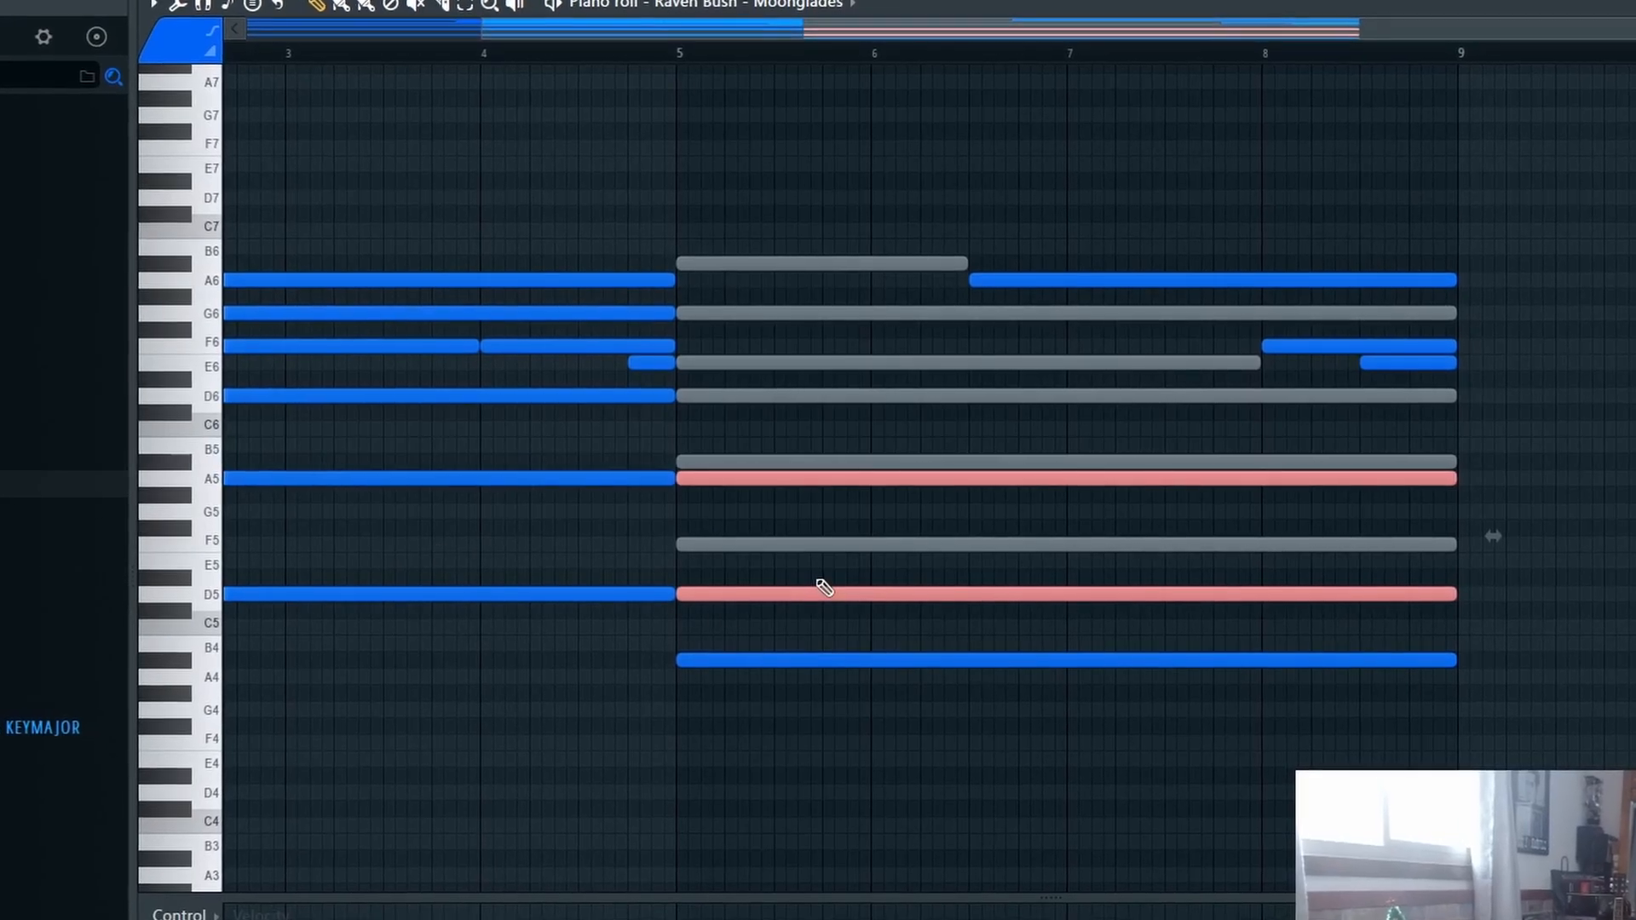
{"action": "key", "text": "shift+Down"}
{"action": "key", "text": "shift+Down"}
{"action": "key", "text": "shift+Down"}
{"action": "key", "text": "shift+Down"}
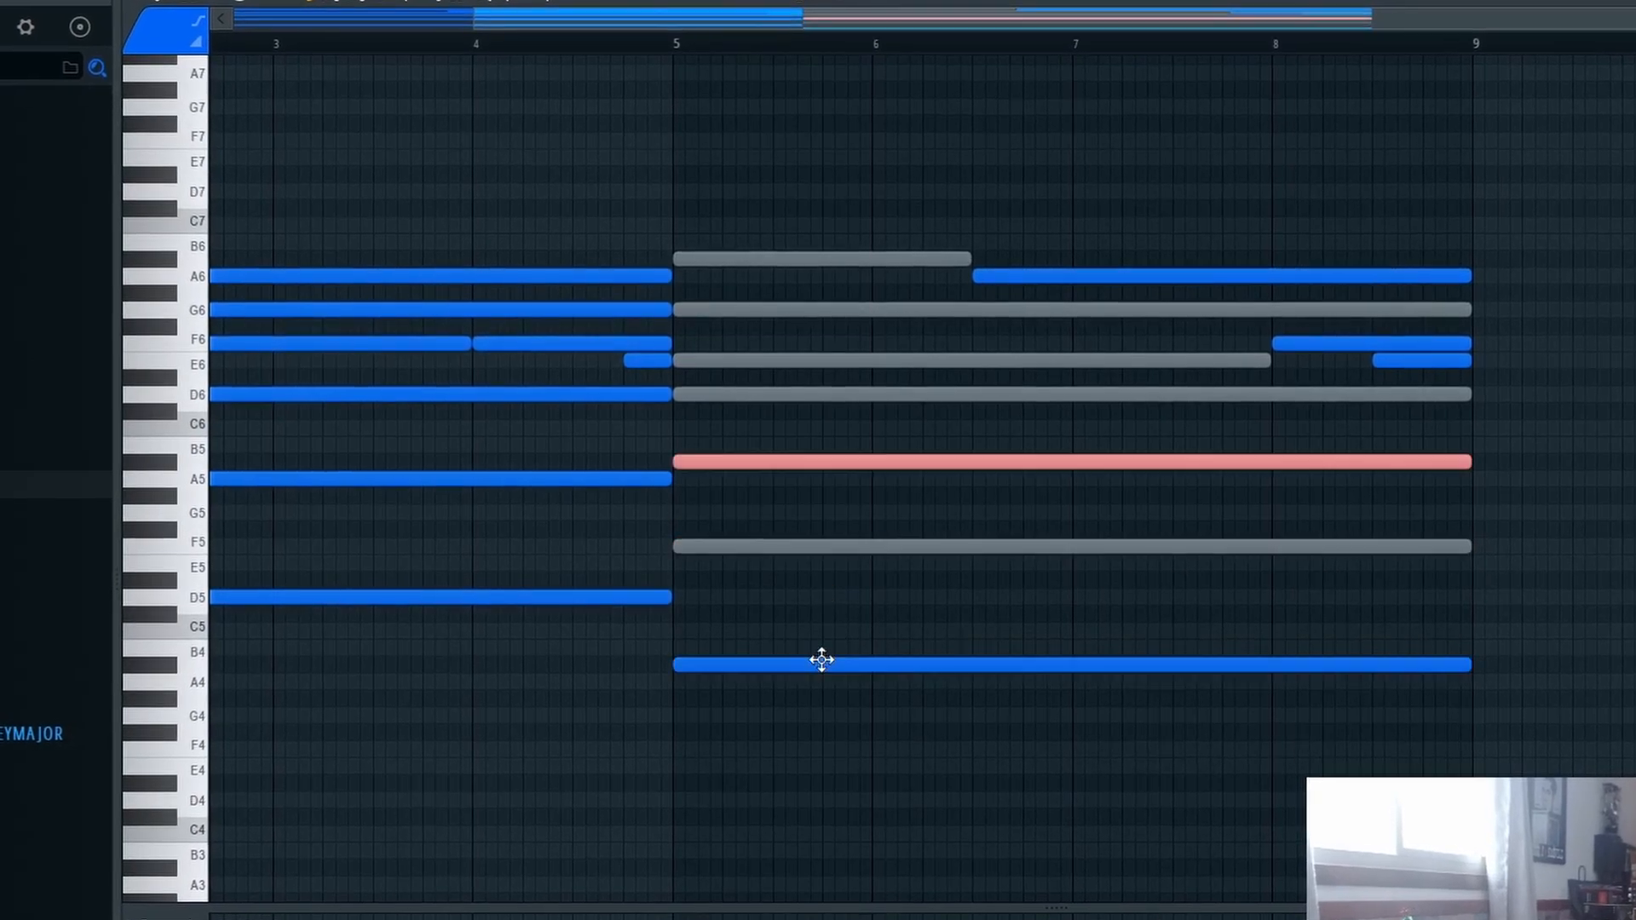
- Unmute the second chord's notes from F5 up to B6 and add its A6 note to the F6 and E6 selection
{"action": "key", "text": "alt+m"}
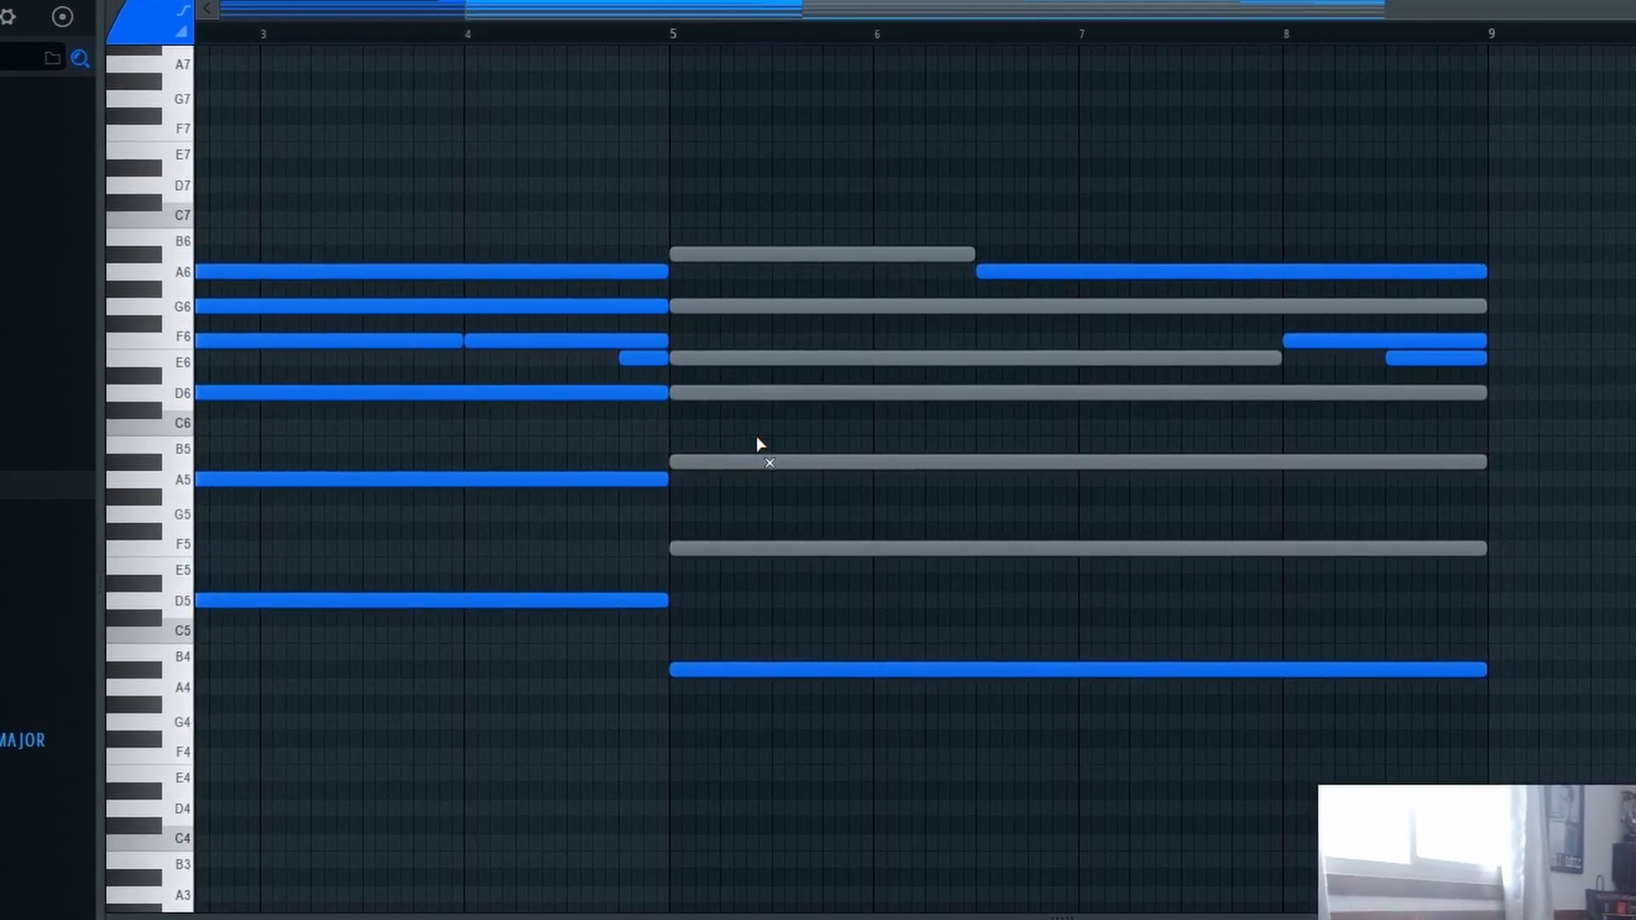
{"action": "left_click", "coordinate": [804, 463], "text": "ctrl"}
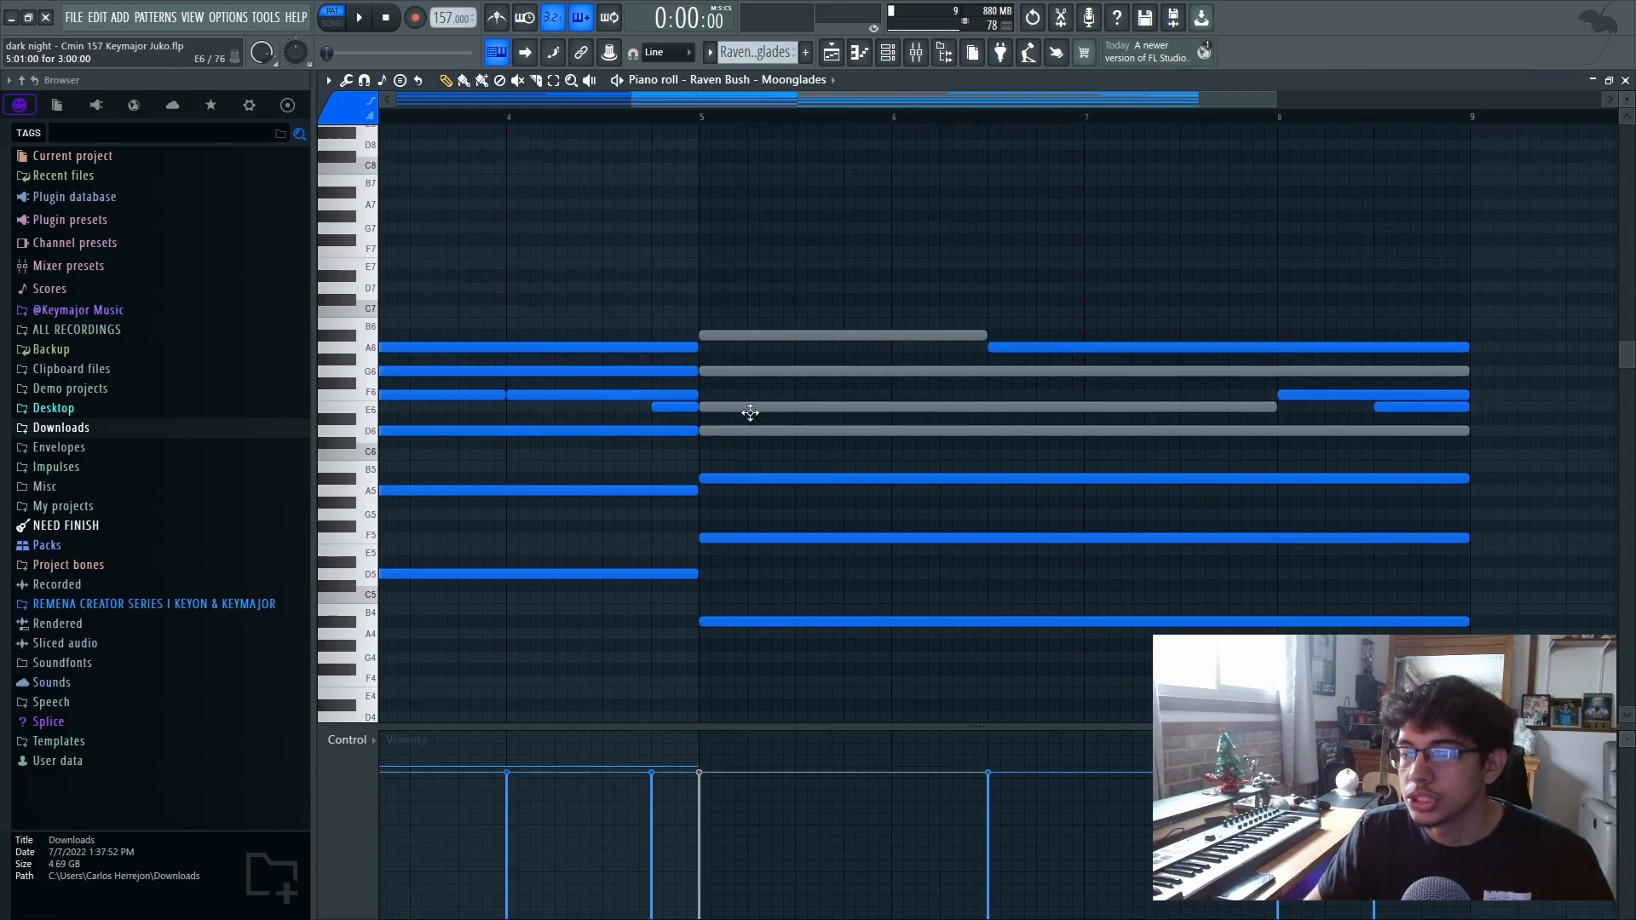
{"action": "left_click", "coordinate": [760, 432]}
{"action": "left_click", "coordinate": [749, 456]}
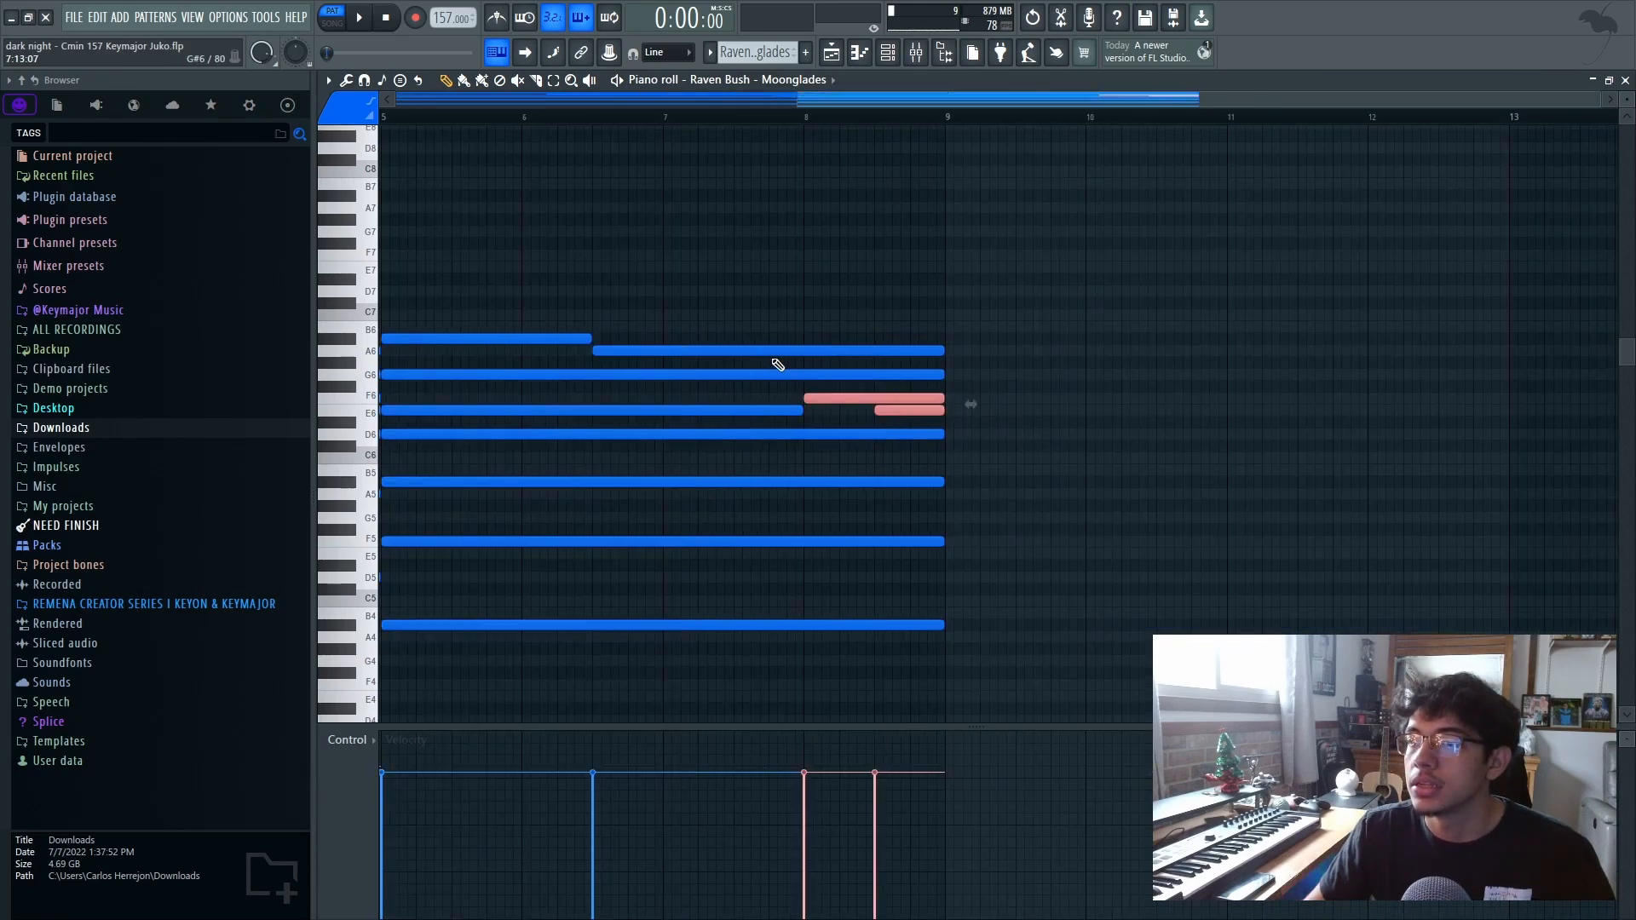
{"action": "left_click", "coordinate": [772, 351], "text": "ctrl+shift"}
{"action": "scroll", "coordinate": [739, 341], "scroll_direction": "down", "scroll_amount": 2}
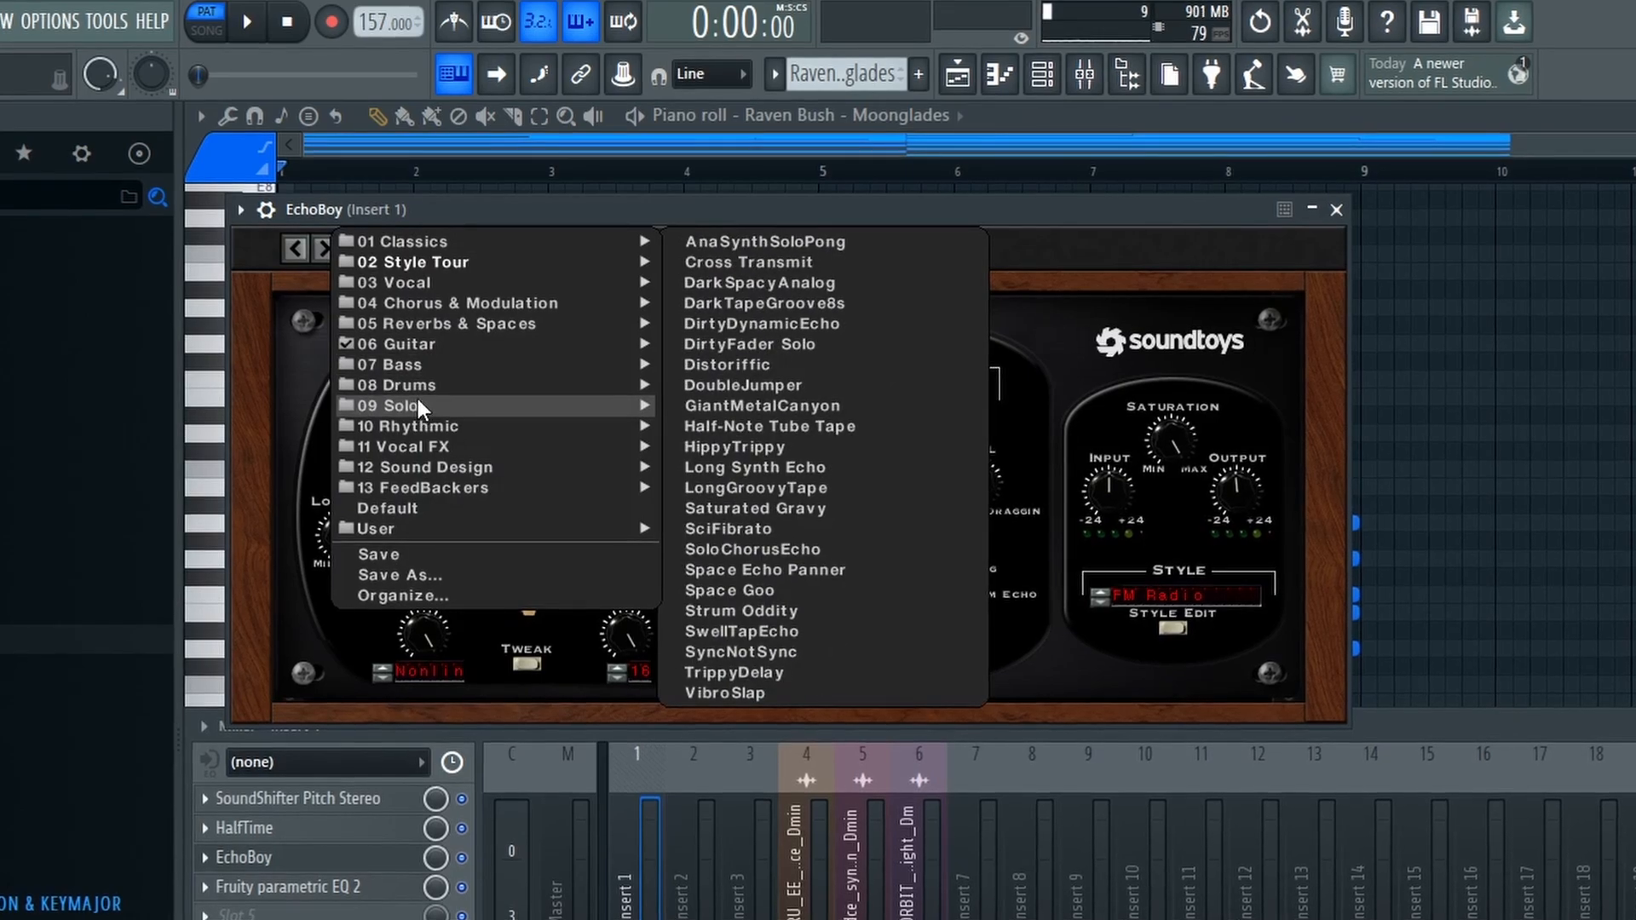
- Browse the preset folders of the EchoBoy effect on Insert 1
{"action": "mouse_move", "coordinate": [431, 345]}
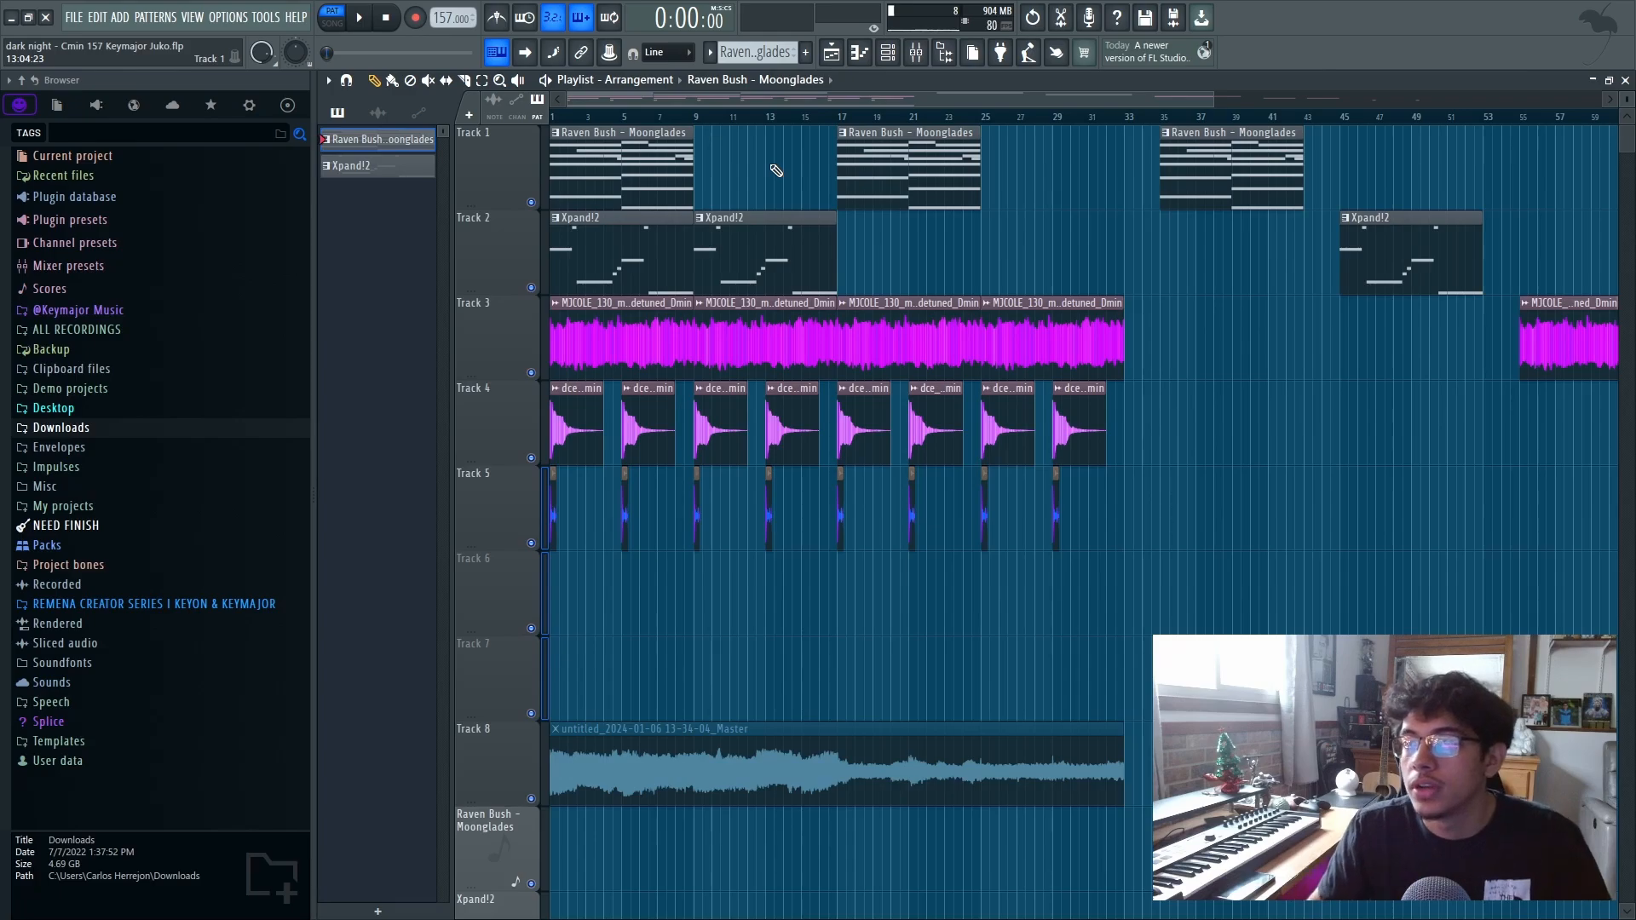
- Open the Xpand!2 bass pattern from track 2 and browse the instrument's presets around Basic Thump Bass
{"action": "double_click", "coordinate": [593, 268]}
{"action": "right_click", "coordinate": [708, 86]}
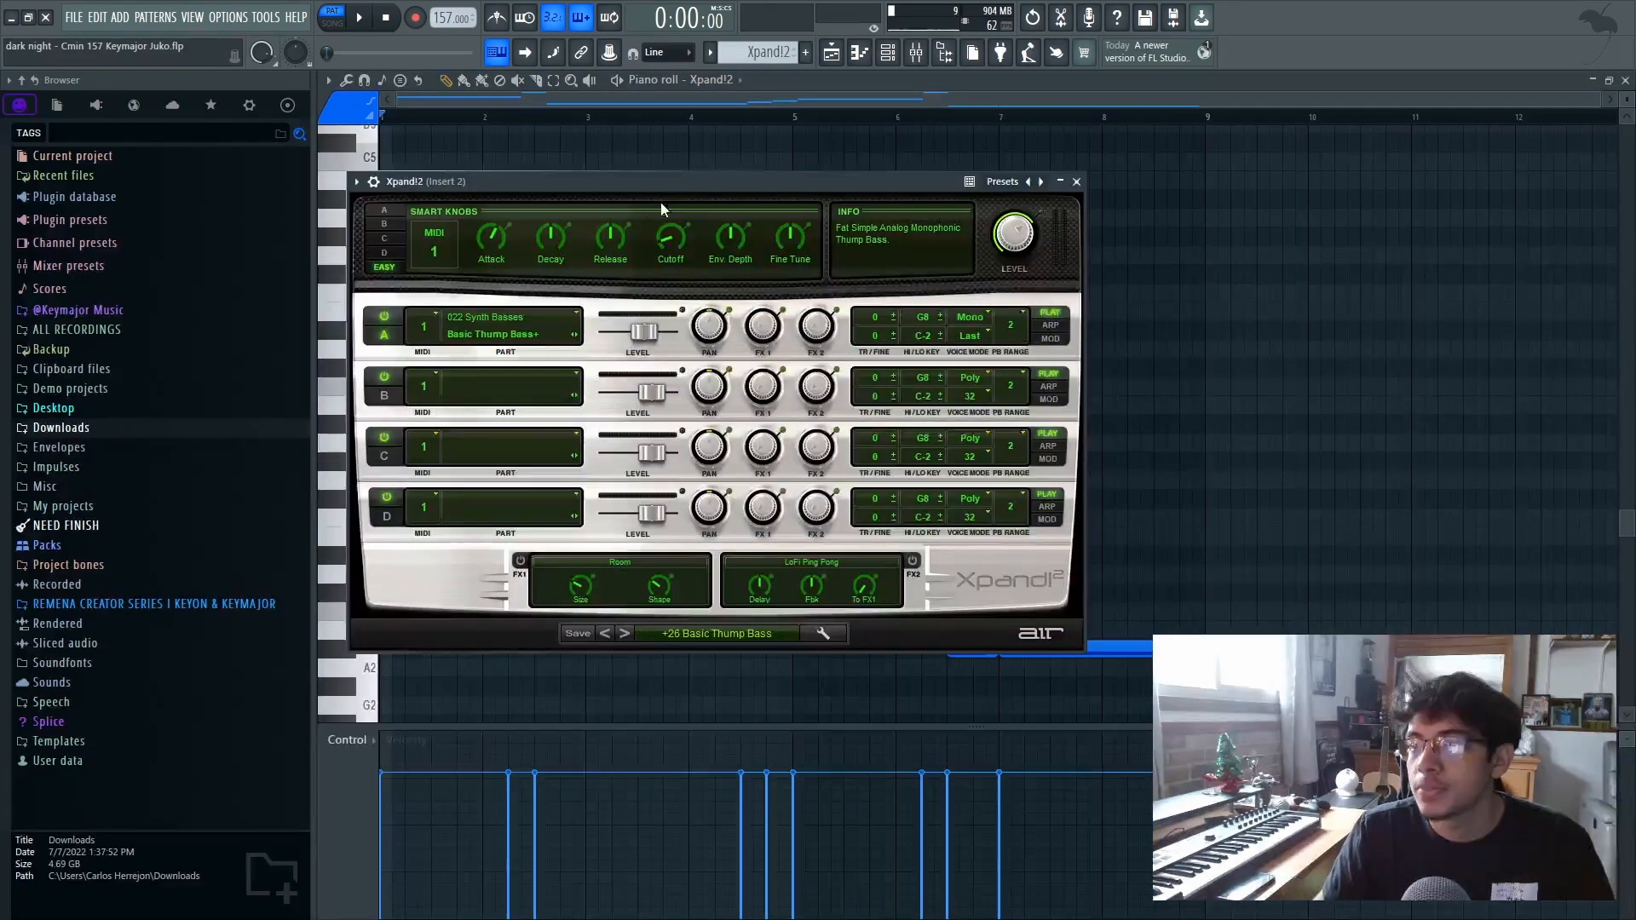
{"action": "left_click", "coordinate": [703, 631]}
{"action": "mouse_move", "coordinate": [716, 831]}
{"action": "mouse_move", "coordinate": [716, 919]}
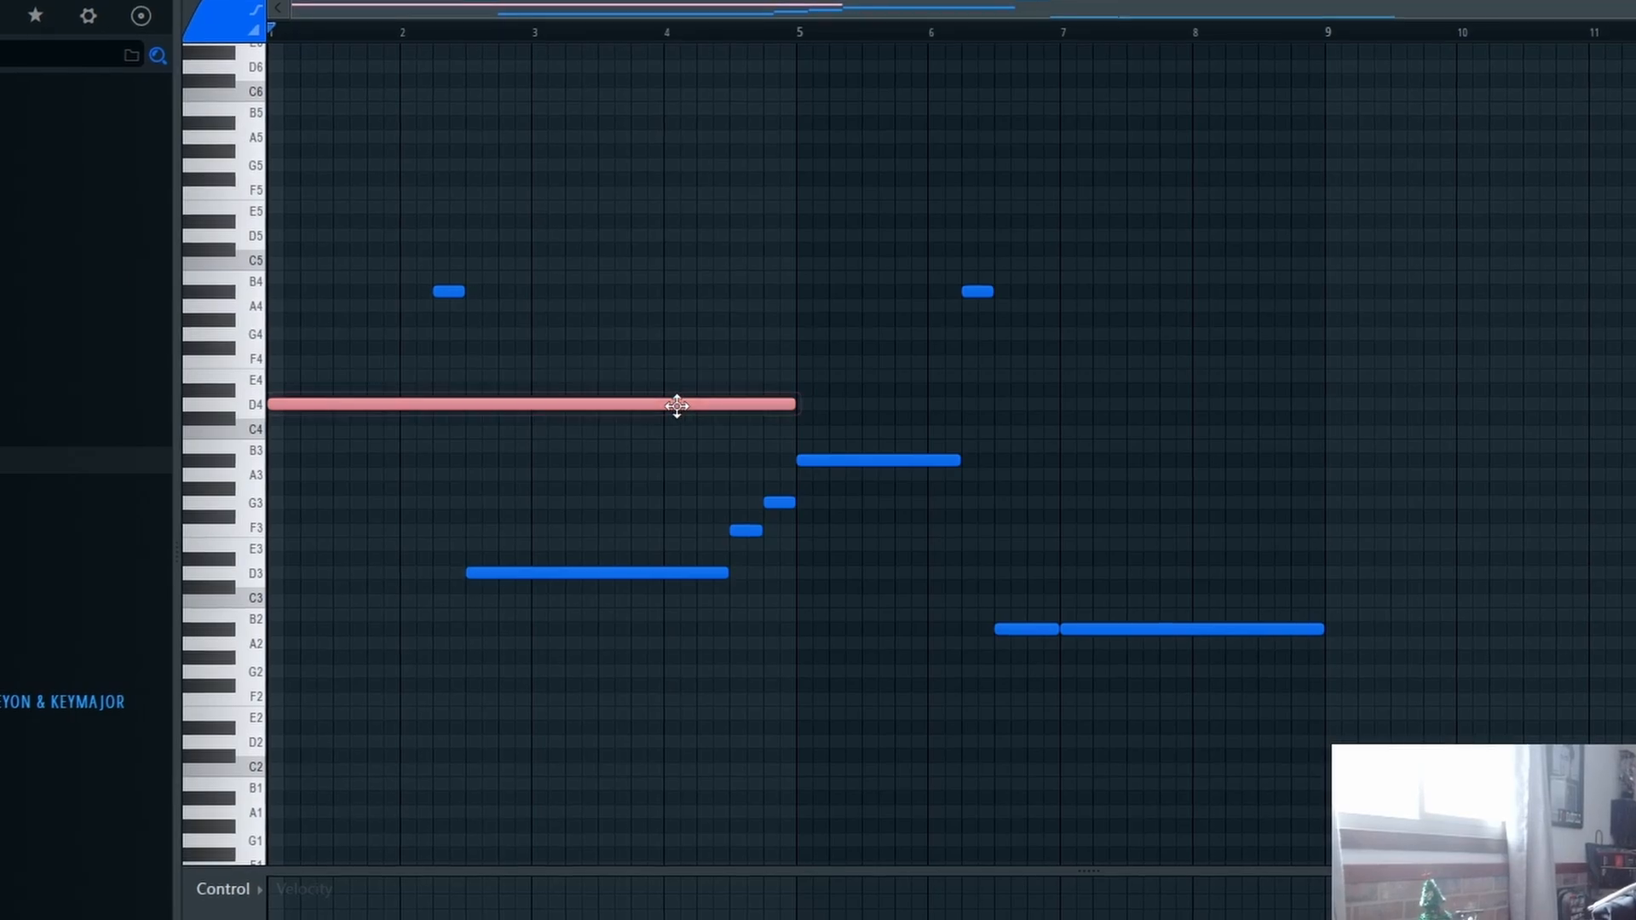
- Try lowering the long D4 note at the start of the bass line
{"action": "key", "text": "shift+Down"}
{"action": "key", "text": "shift+Down"}
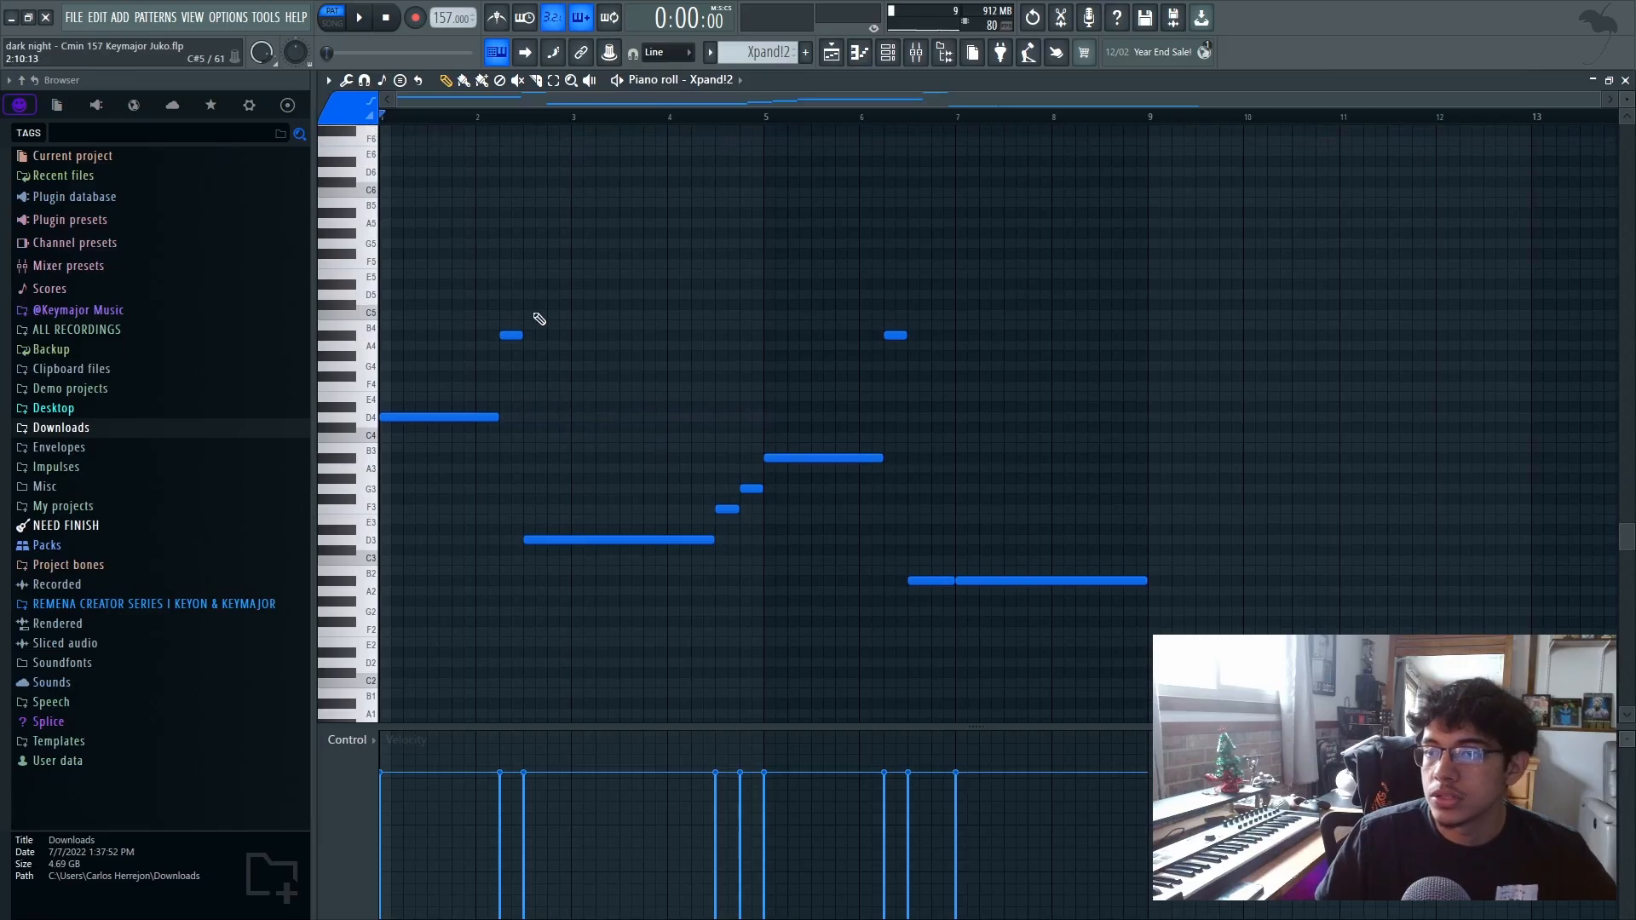
{"action": "left_click_drag", "start_coordinate": [450, 268], "coordinate": [742, 581]}
{"action": "left_click_drag", "start_coordinate": [891, 292], "coordinate": [1102, 635]}
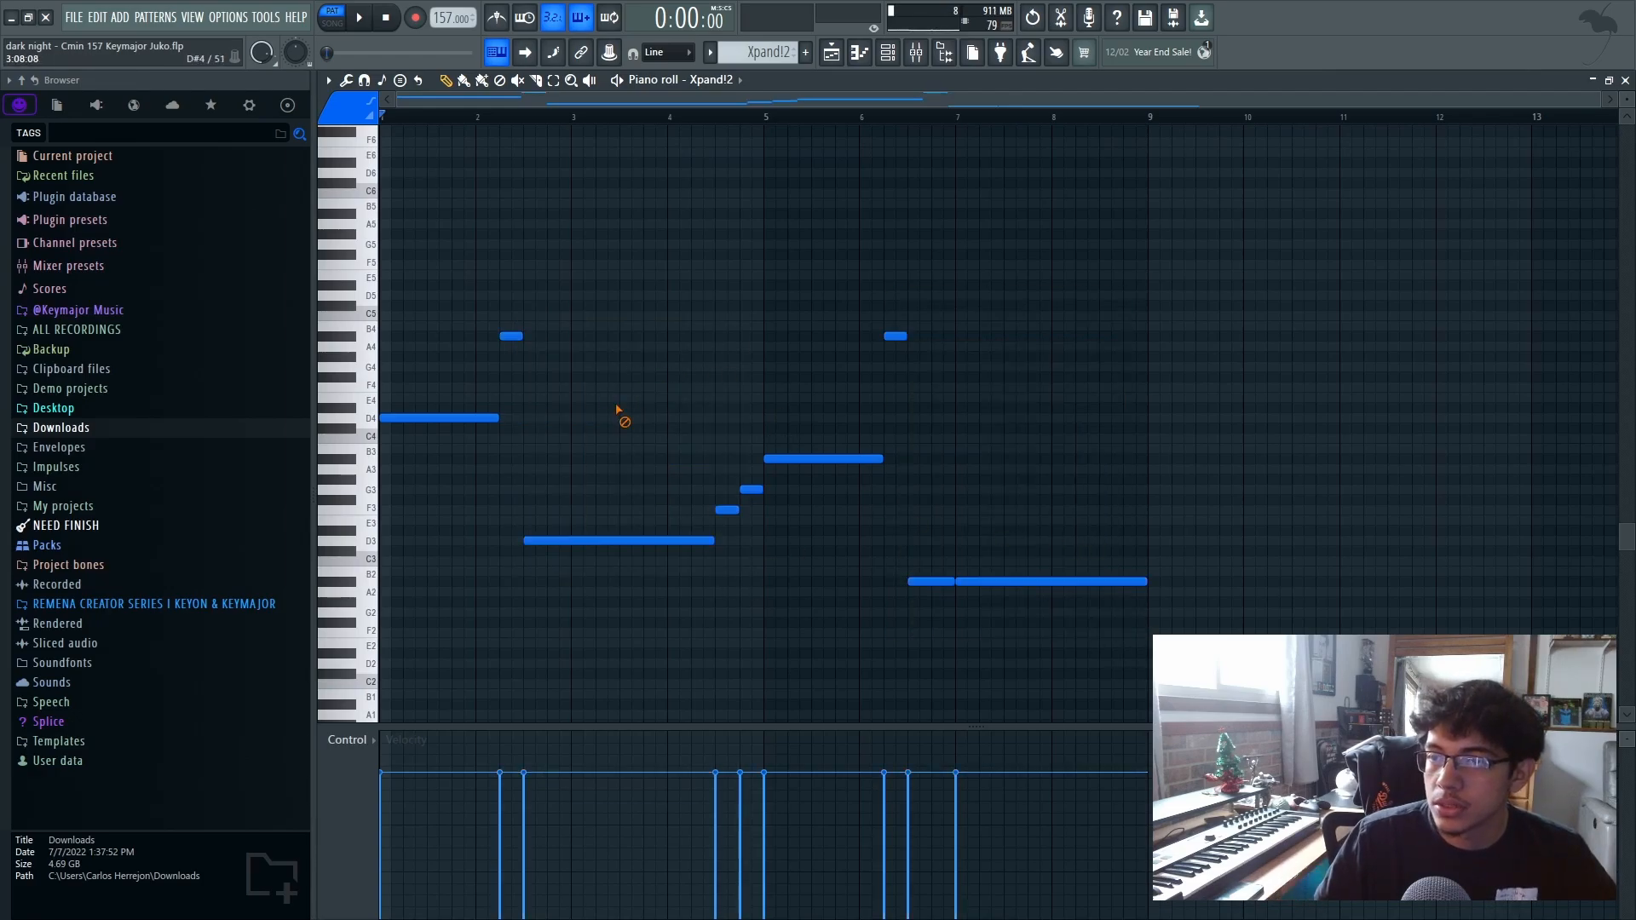
{"action": "left_click", "coordinate": [473, 417]}
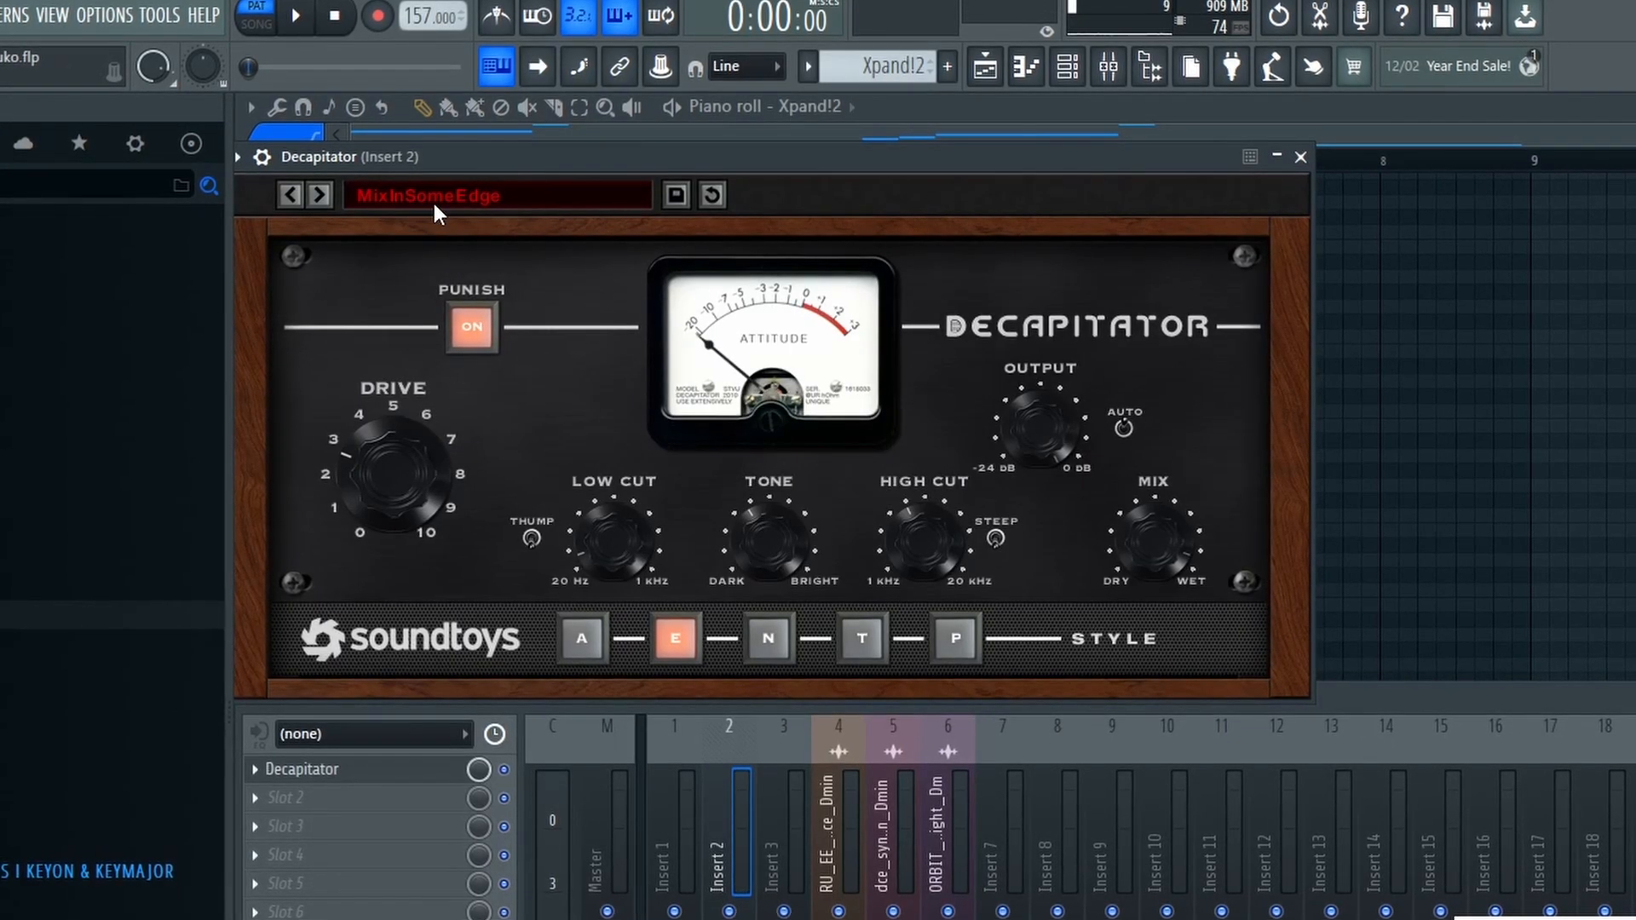
- Browse the preset list of the Decapitator effect on Insert 2
{"action": "left_click", "coordinate": [432, 199]}
{"action": "mouse_move", "coordinate": [406, 286]}
{"action": "left_click", "coordinate": [303, 274]}
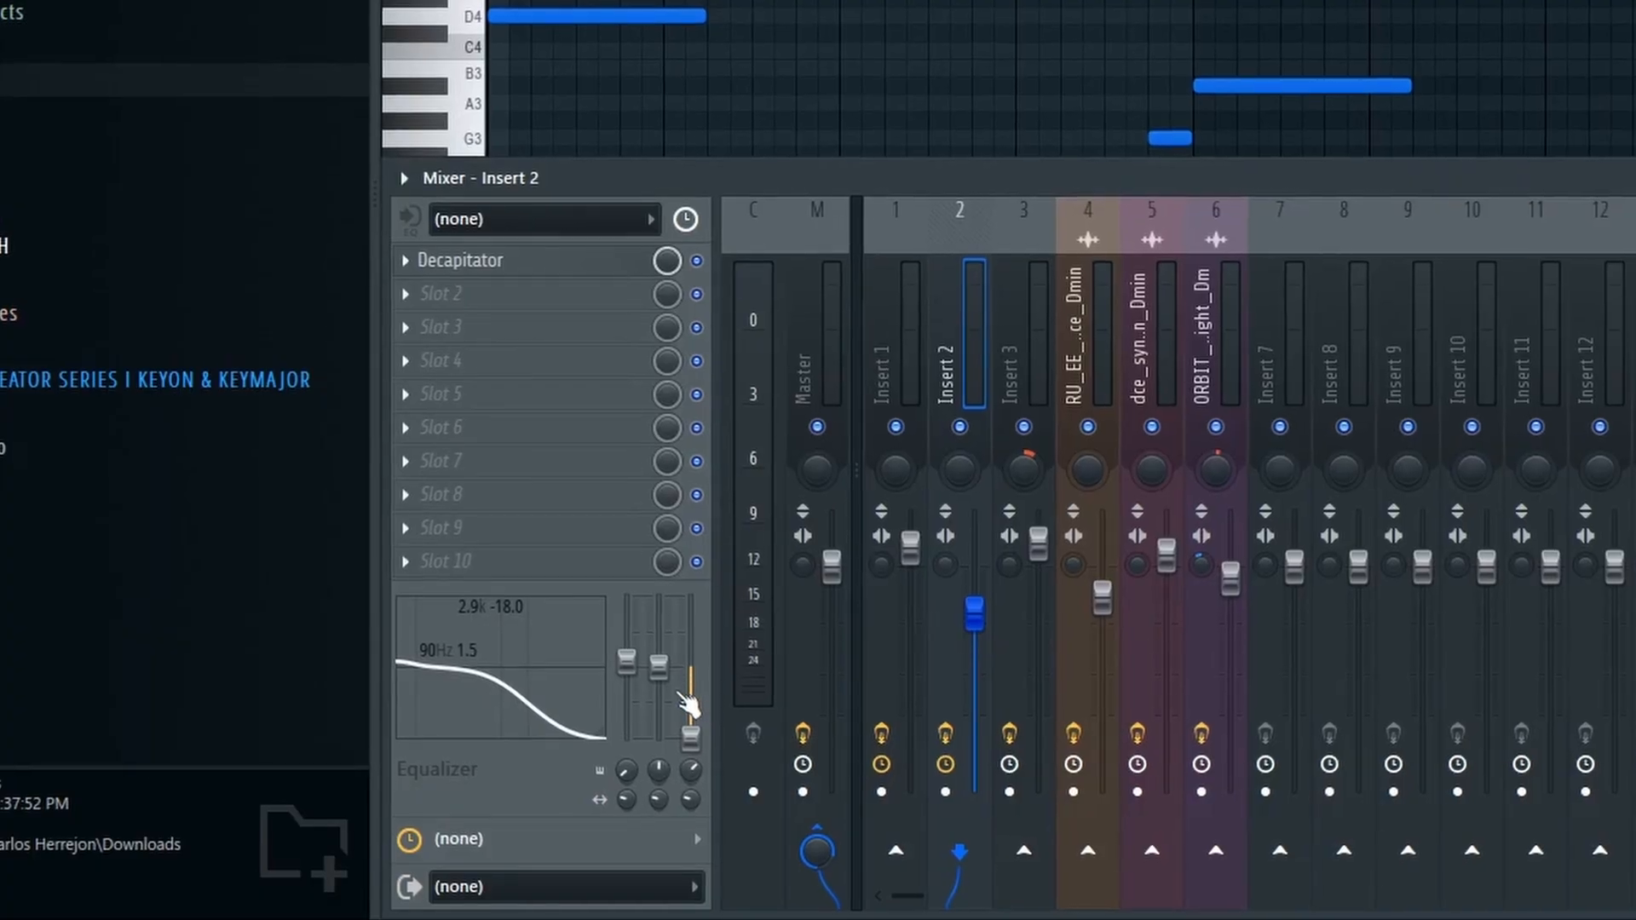
- Lower the high band of Insert 2's equalizer to -18.0
{"action": "left_click_drag", "start_coordinate": [705, 712], "coordinate": [716, 750]}
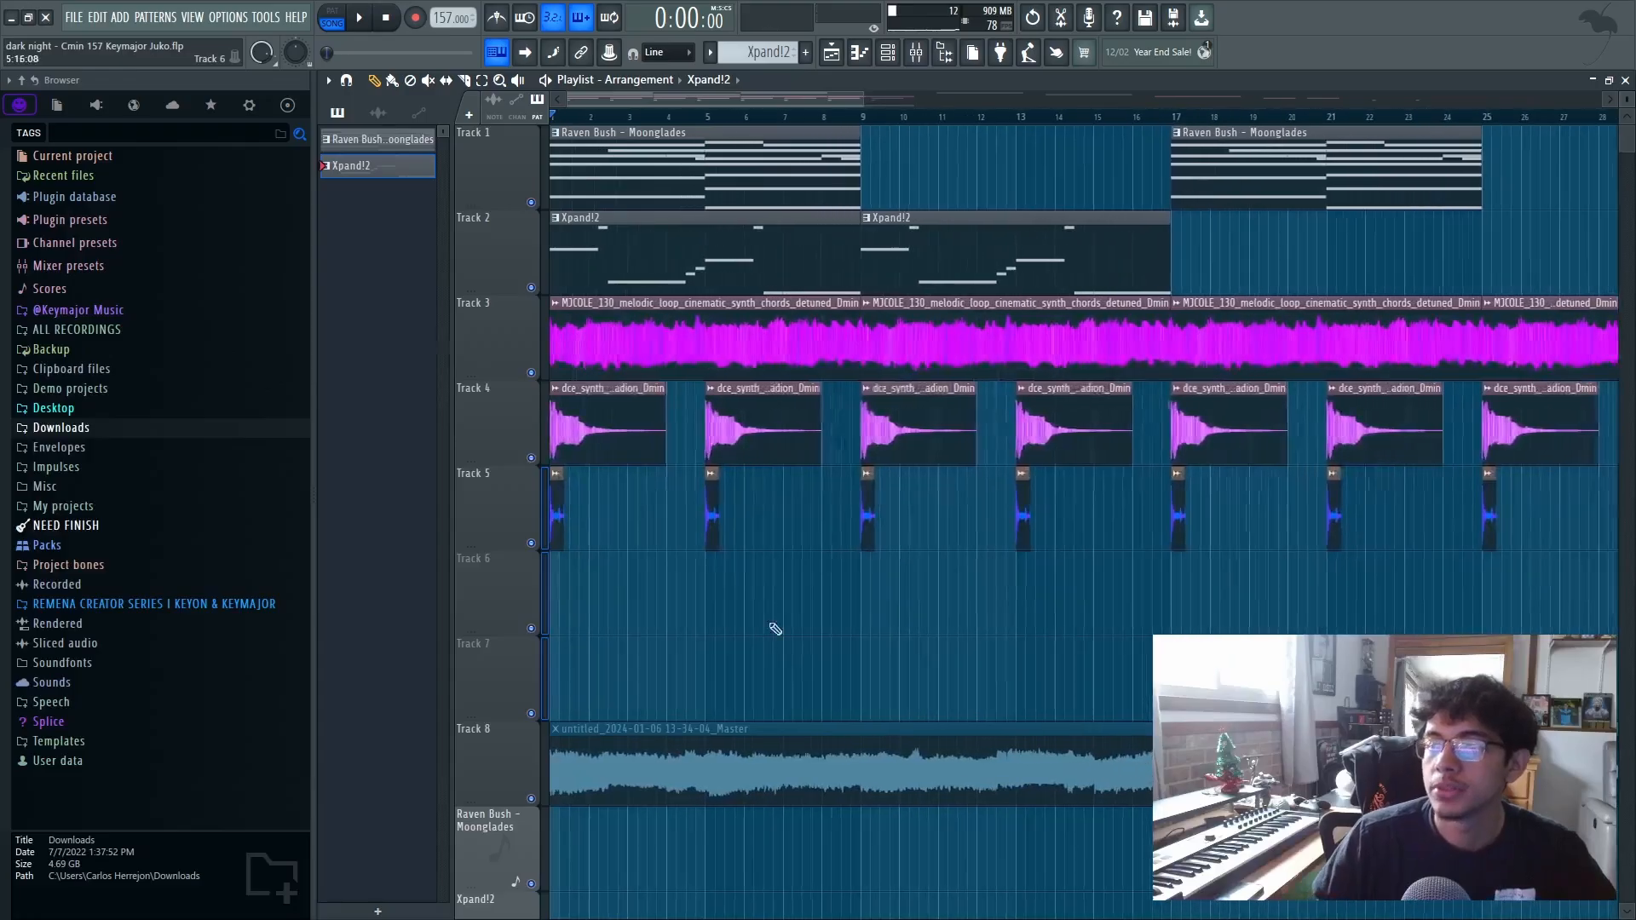
- Solo track 3, open its MJCOLE melodic loop clip and inspect the Ambience effect on Insert 3
{"action": "scroll", "coordinate": [520, 494], "scroll_direction": "up", "scroll_amount": 3}
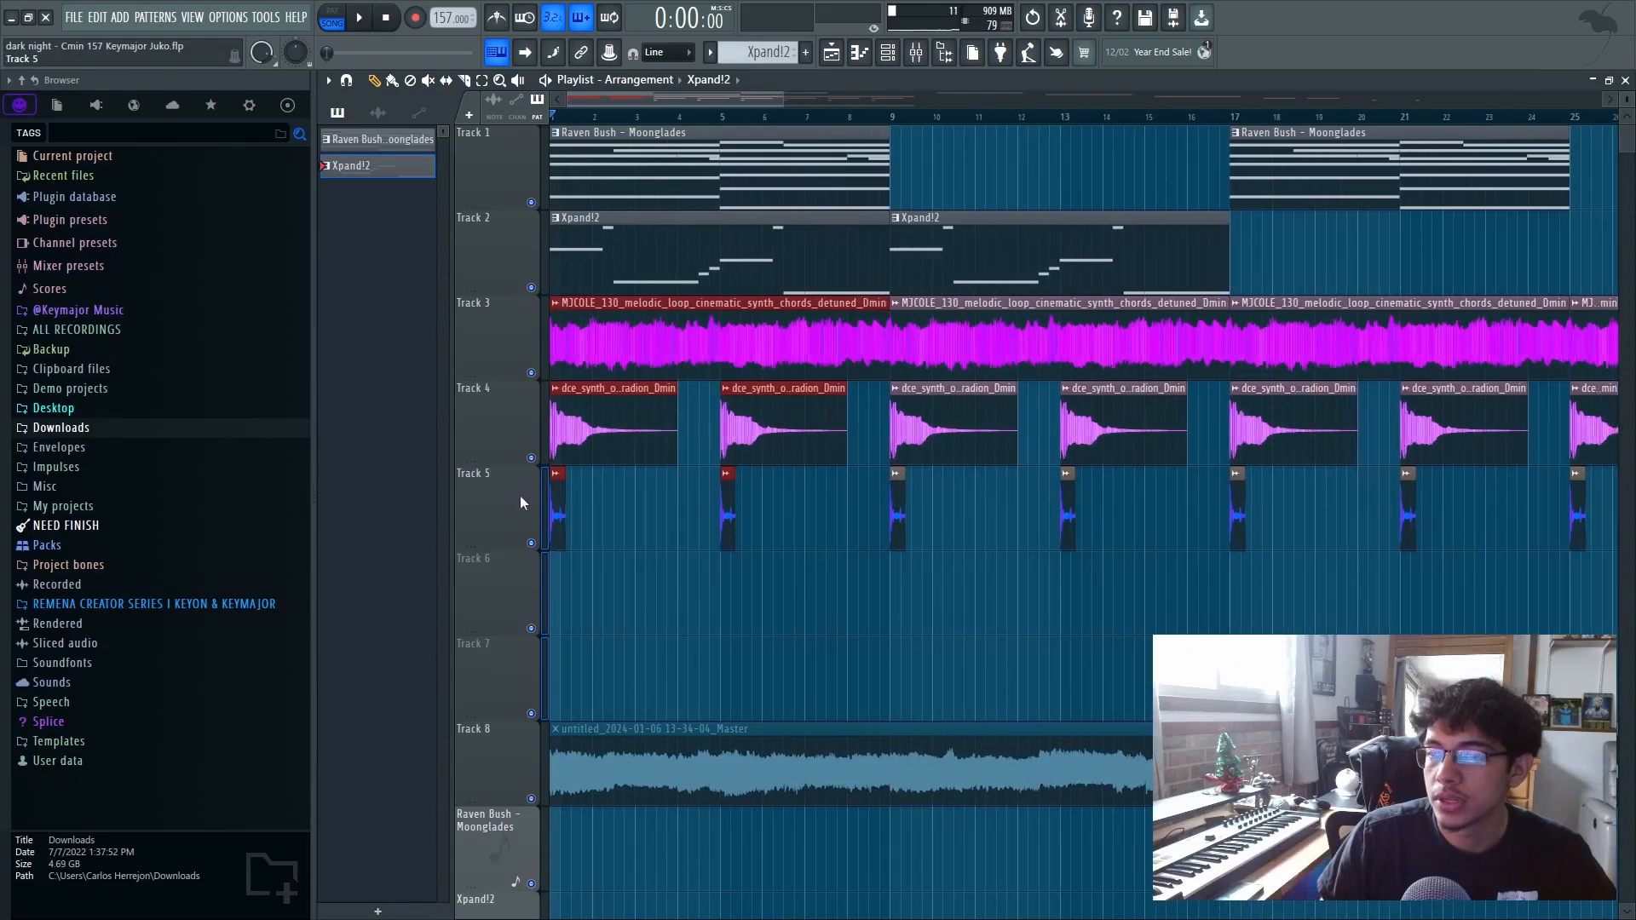
{"action": "right_click", "coordinate": [532, 372]}
{"action": "double_click", "coordinate": [593, 347]}
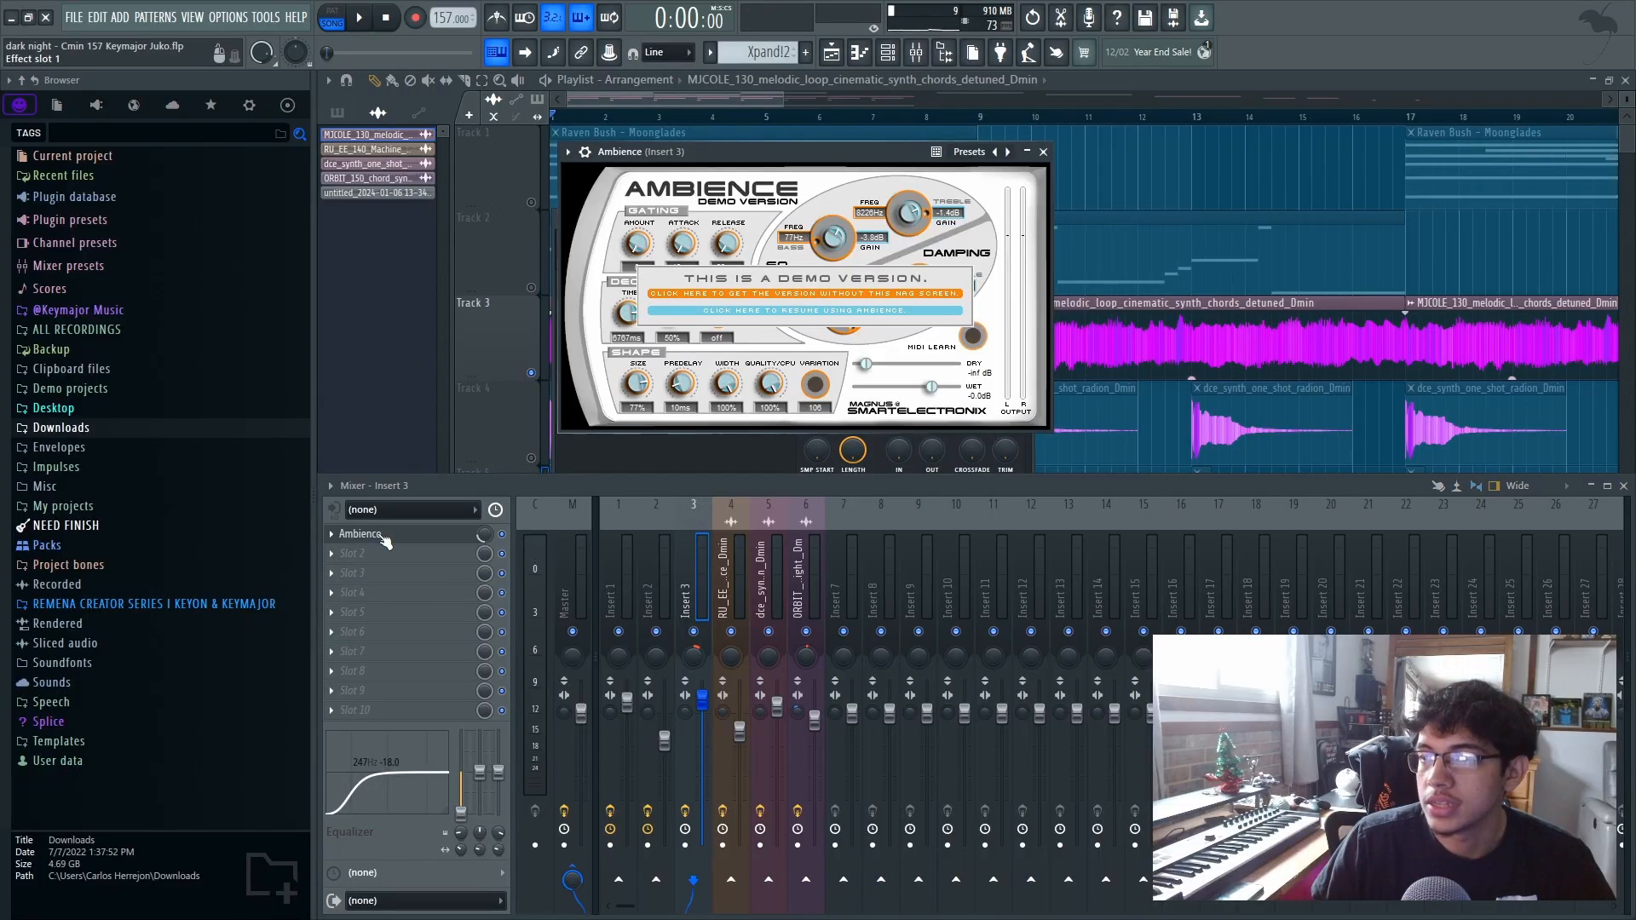
{"action": "left_click", "coordinate": [383, 538]}
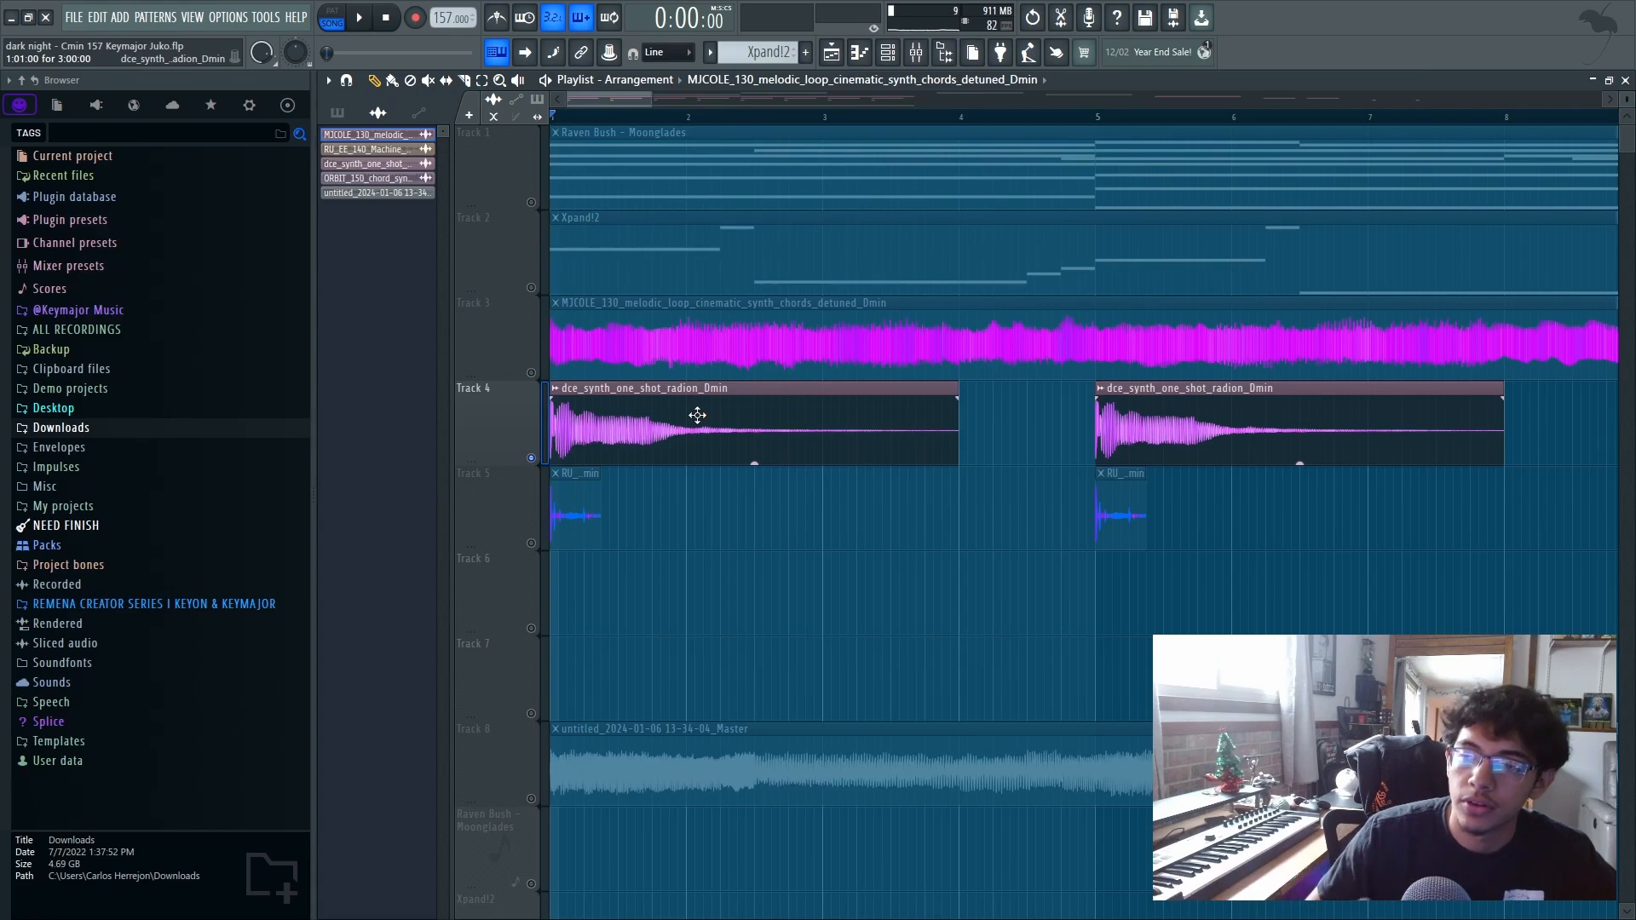
- Turn on track 5 to audition the RU_EE_140_Machine_Sequence_Dmin clip
{"action": "scroll", "coordinate": [568, 430], "scroll_direction": "up", "scroll_amount": 2}
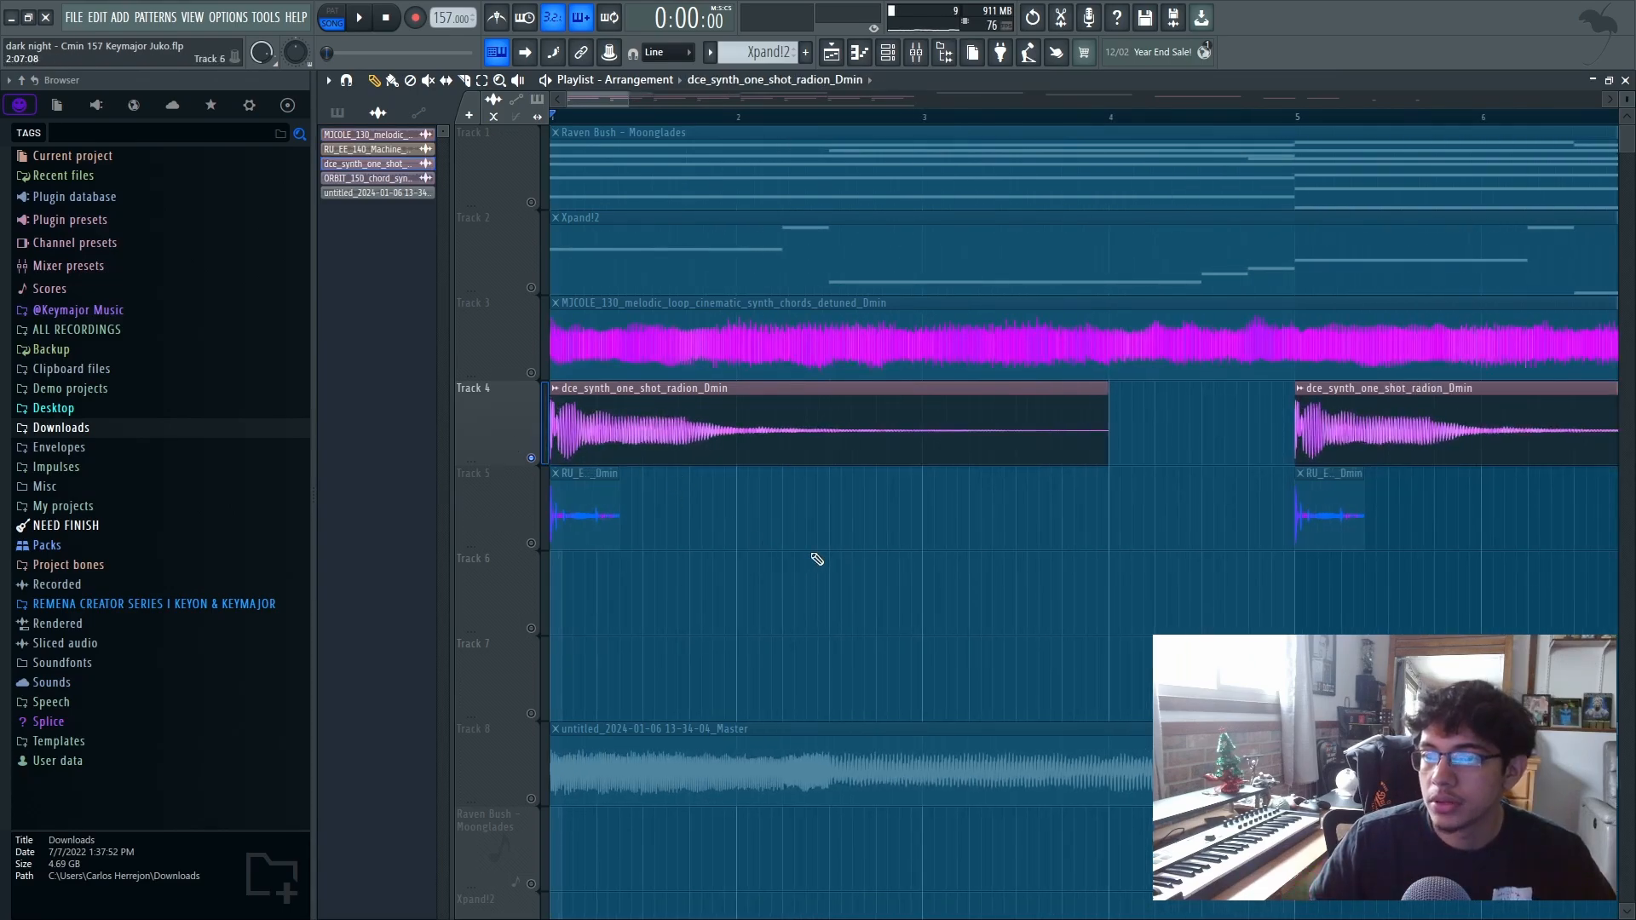
{"action": "scroll", "coordinate": [817, 559], "scroll_direction": "down", "scroll_amount": 1}
{"action": "left_click", "coordinate": [531, 544]}
{"action": "scroll", "coordinate": [484, 571], "scroll_direction": "up", "scroll_amount": 5}
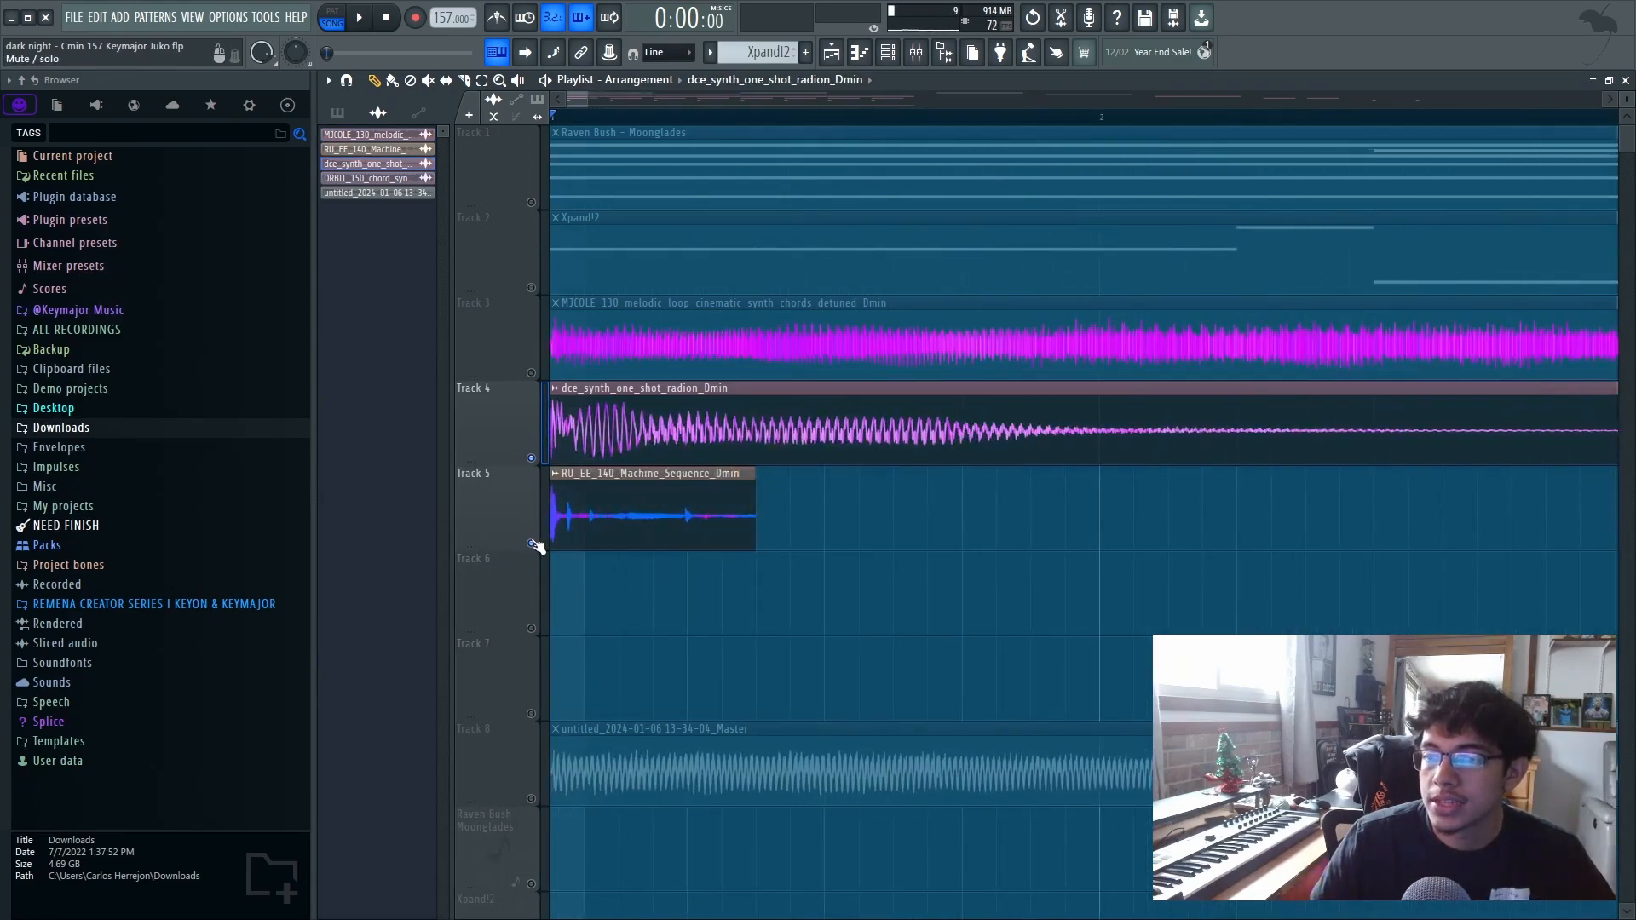
{"action": "scroll", "coordinate": [642, 537], "scroll_direction": "down", "scroll_amount": 3}
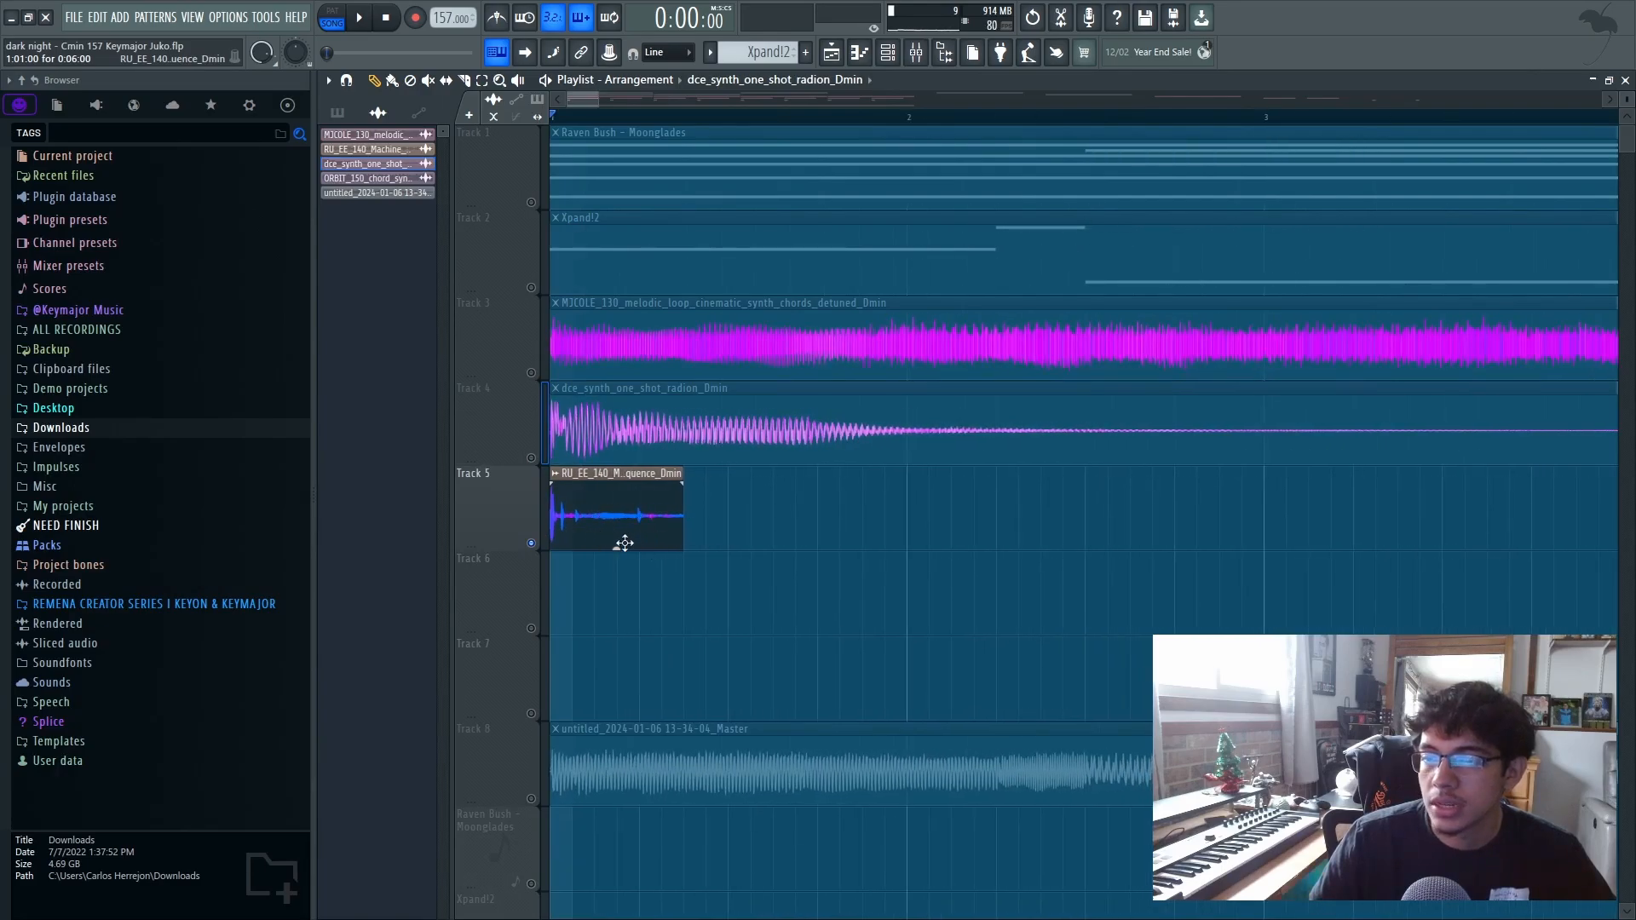